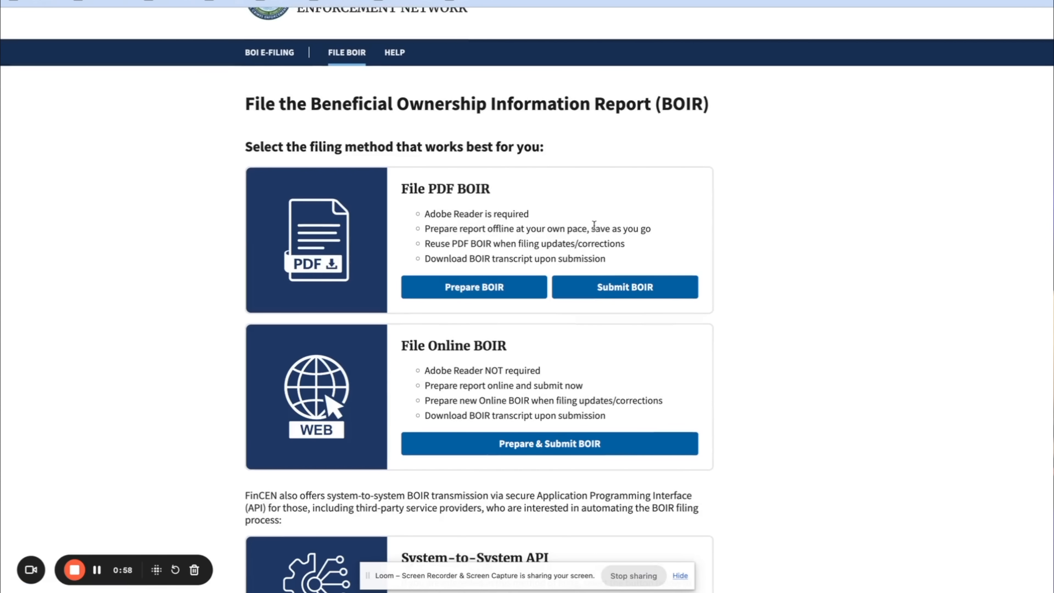
# - Download the fillable BOIR.pdf through Prepare BOIR under File PDF BOIR and open it
pyautogui.click(512, 285)
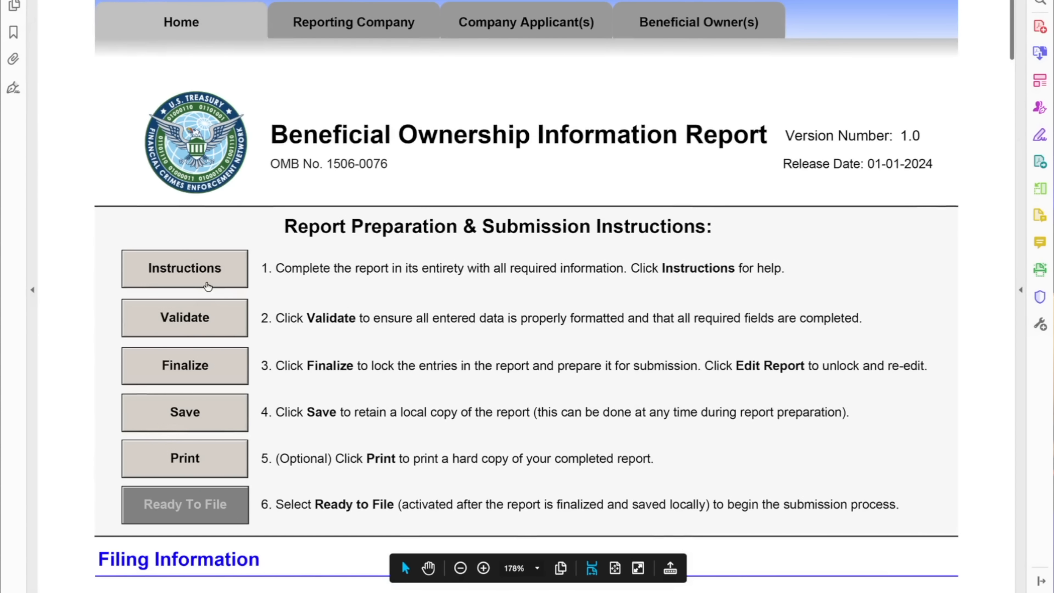
pyautogui.scroll(-8, 203, 312)
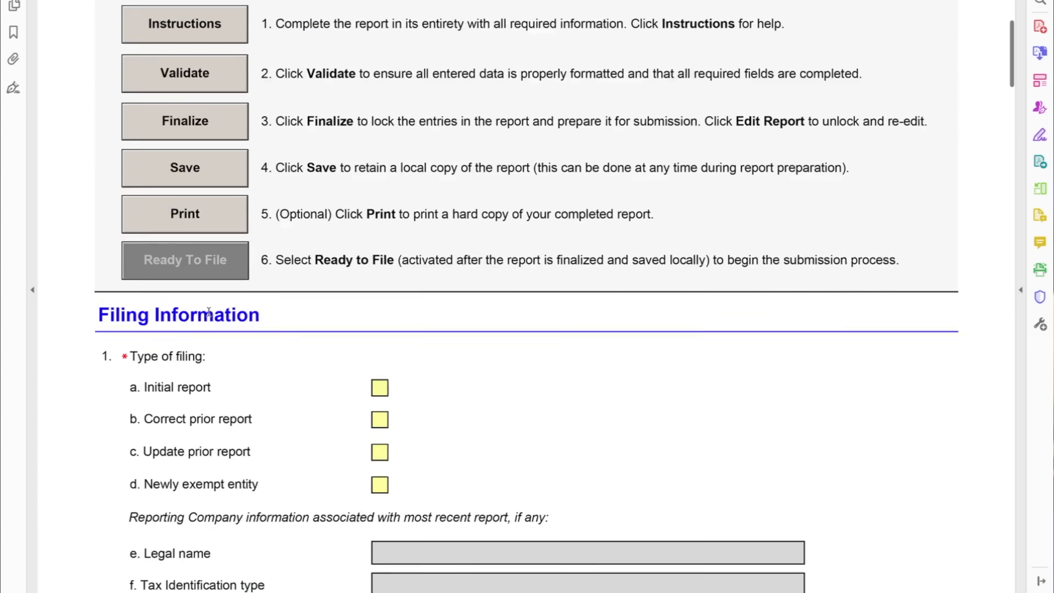
# - Check 'a. Initial report' as the filing type in the PDF BOIR
pyautogui.scroll(-2, 209, 311)
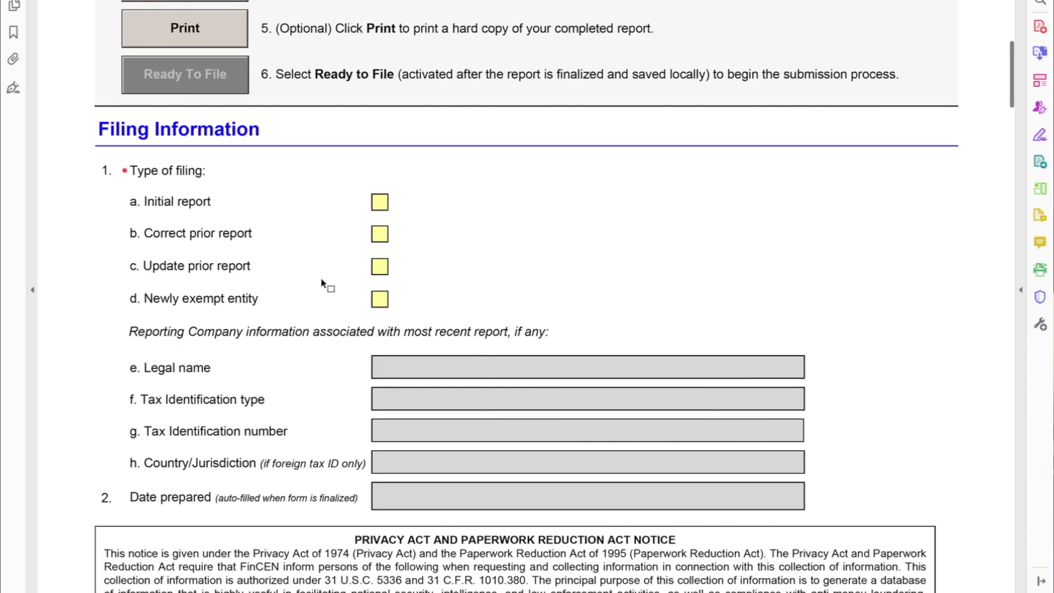
pyautogui.scroll(-1, 295, 405)
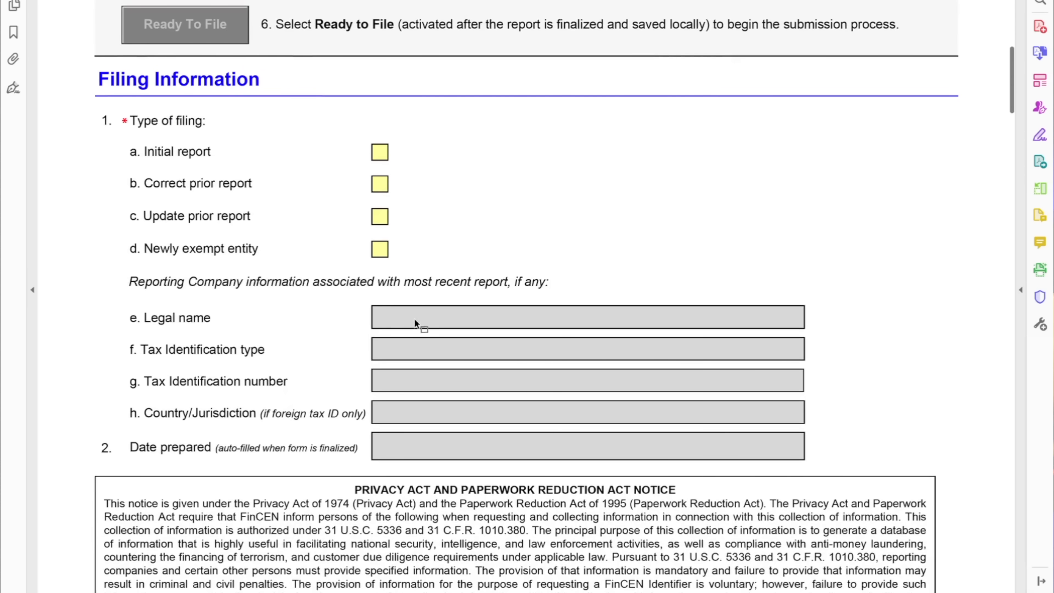
pyautogui.click(384, 156)
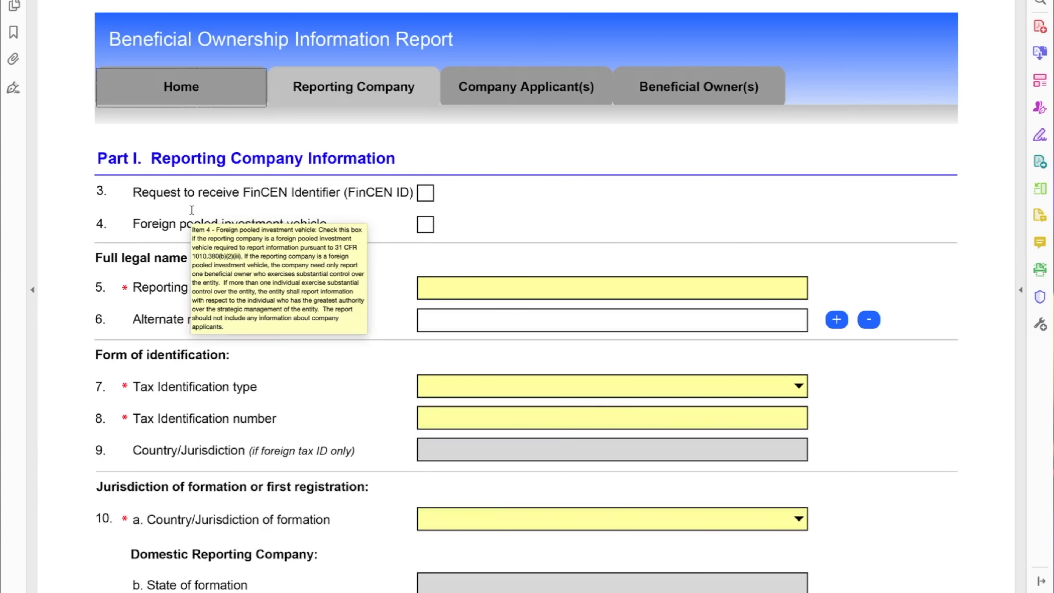
# - Look through the Home, Reporting Company, Company Applicant(s) and Beneficial Owner(s) tabs
pyautogui.click(226, 86)
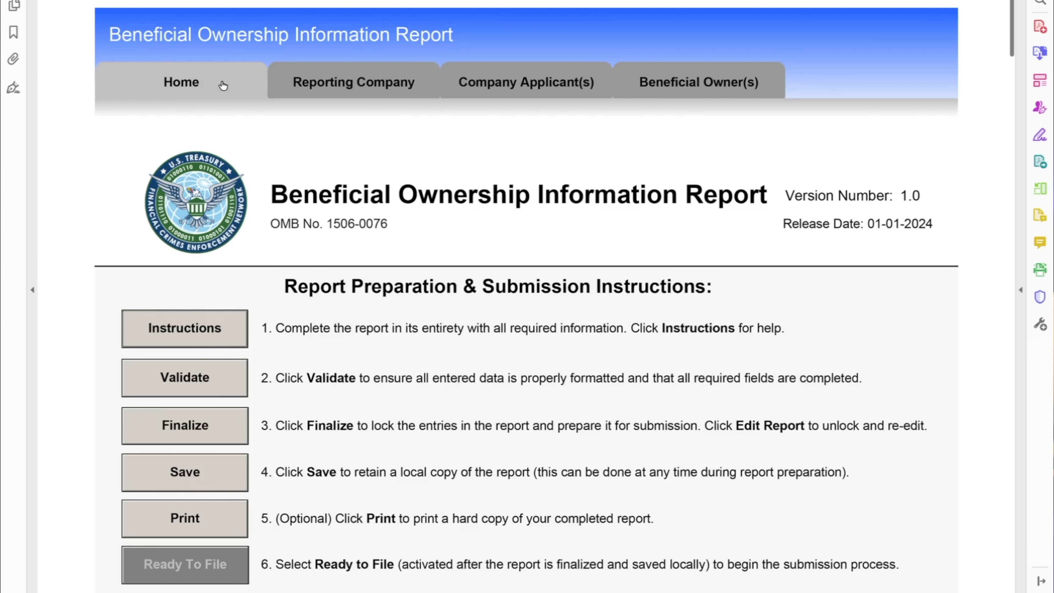
pyautogui.click(291, 84)
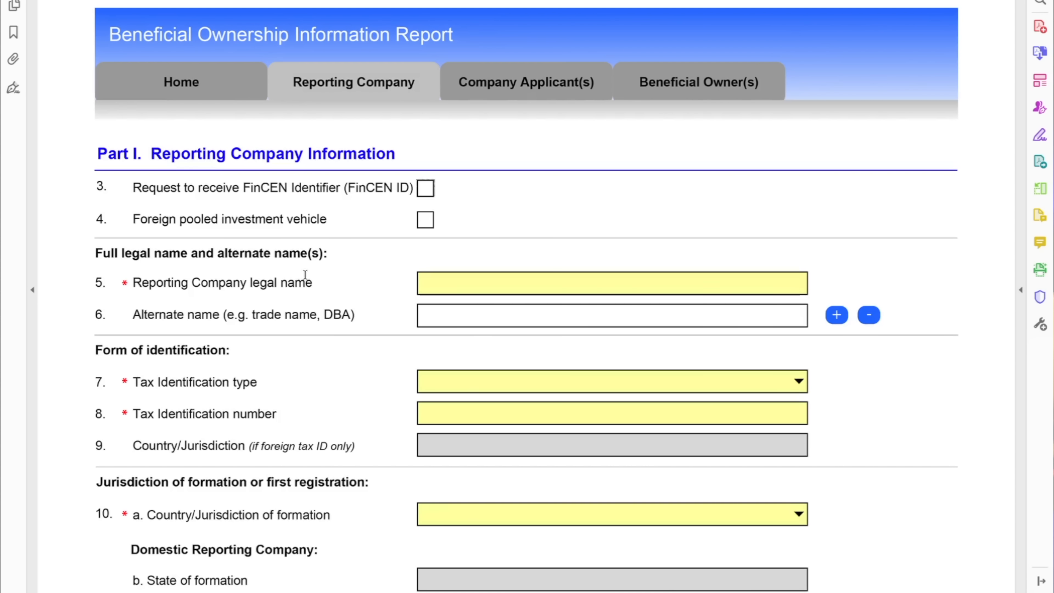
pyautogui.click(455, 281)
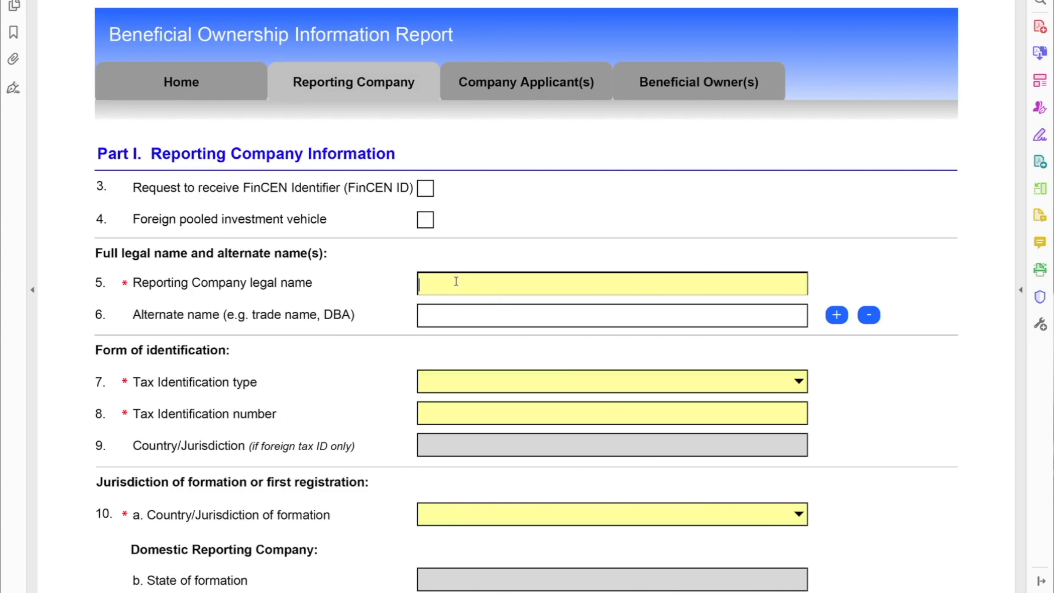
pyautogui.click(501, 78)
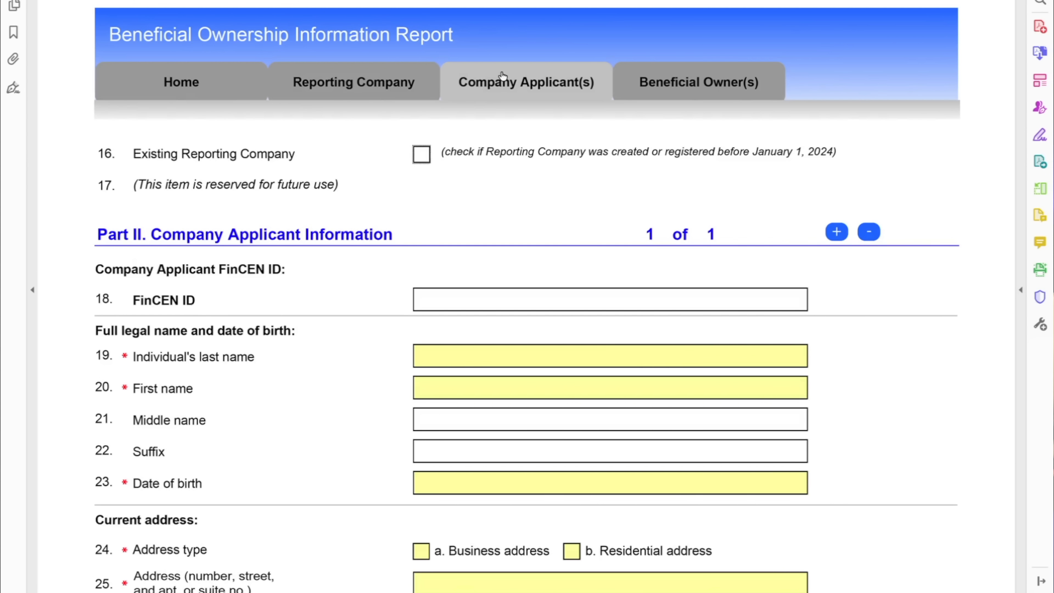
pyautogui.click(731, 78)
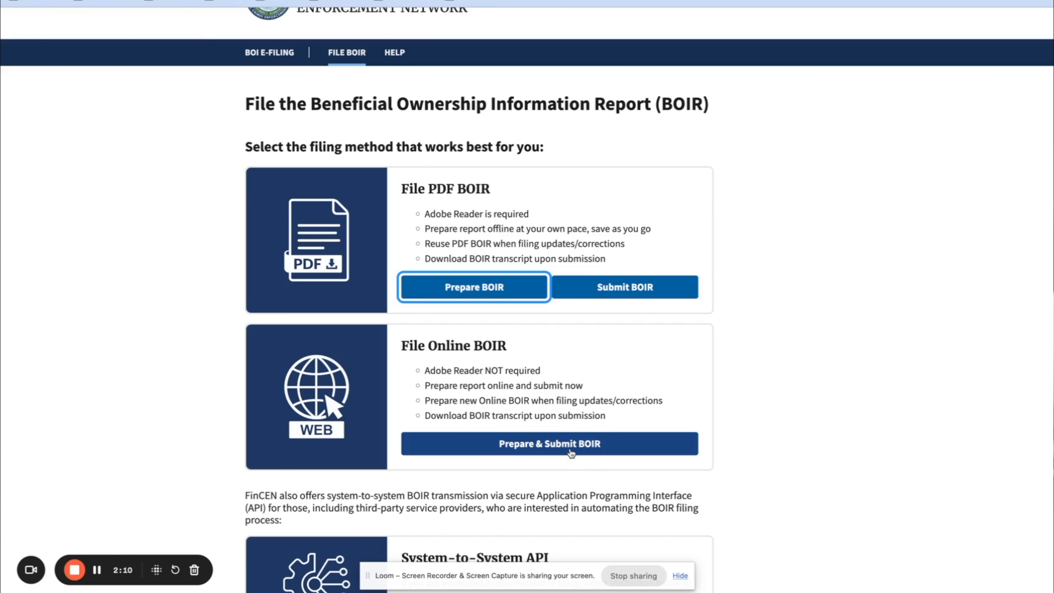
# - Start an online BOIR, accept the system warning, and select 'a. Initial report'
pyautogui.click(571, 446)
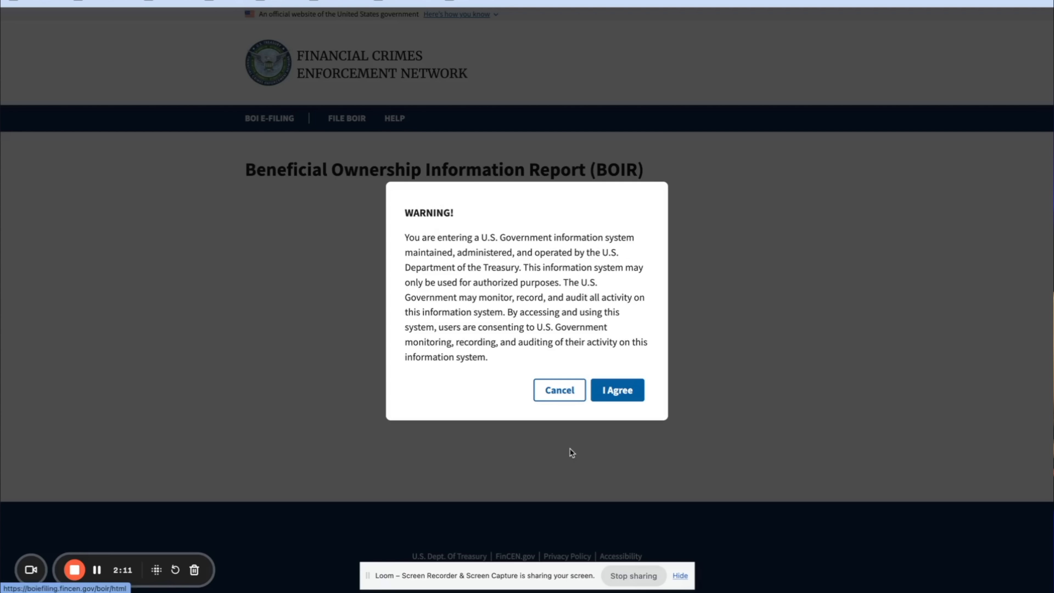
pyautogui.click(621, 393)
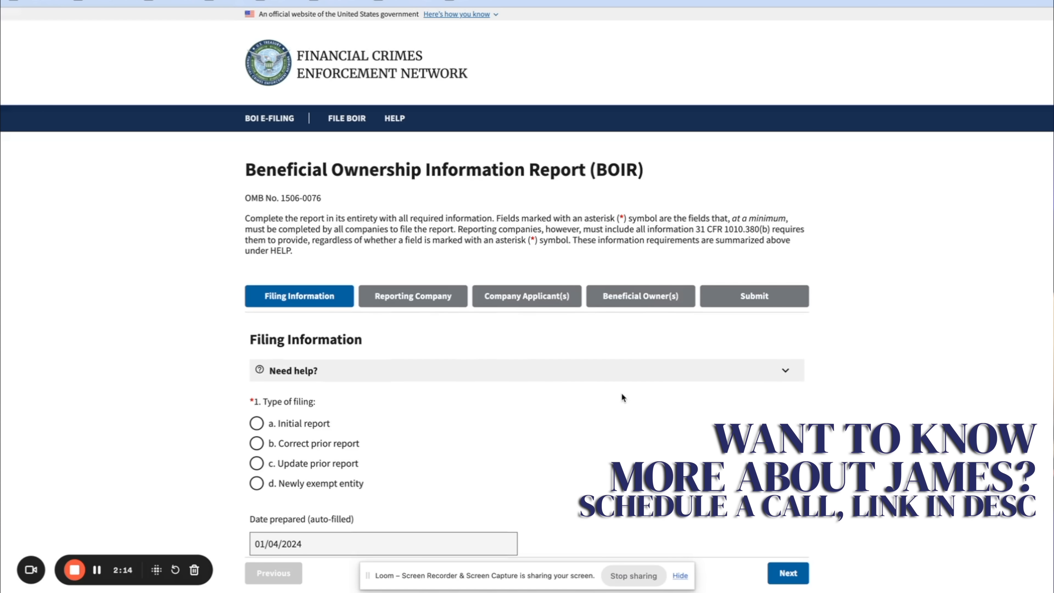
pyautogui.scroll(-3, 445, 399)
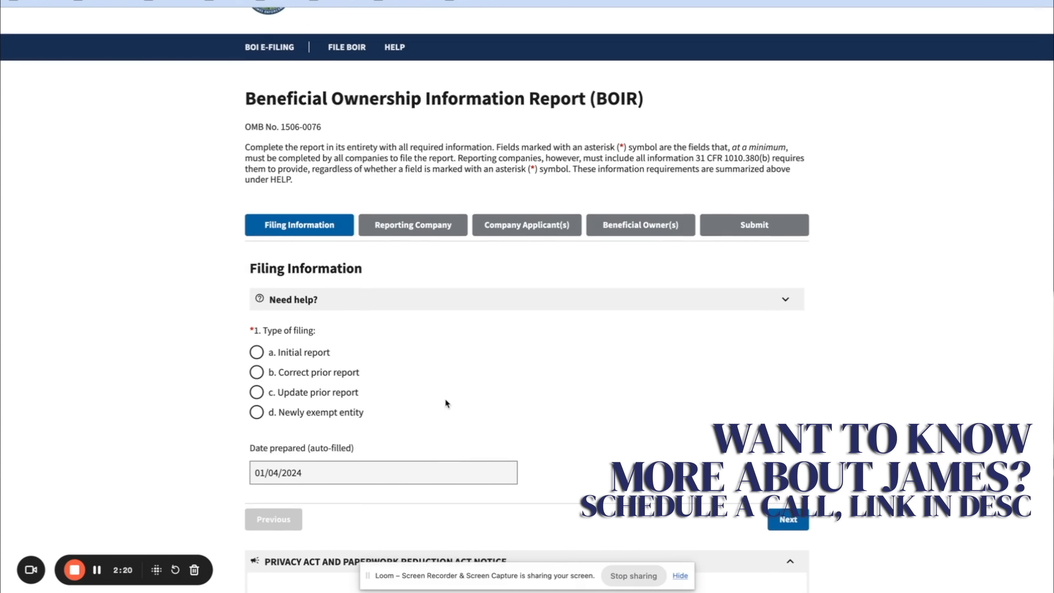
pyautogui.scroll(-3, 340, 306)
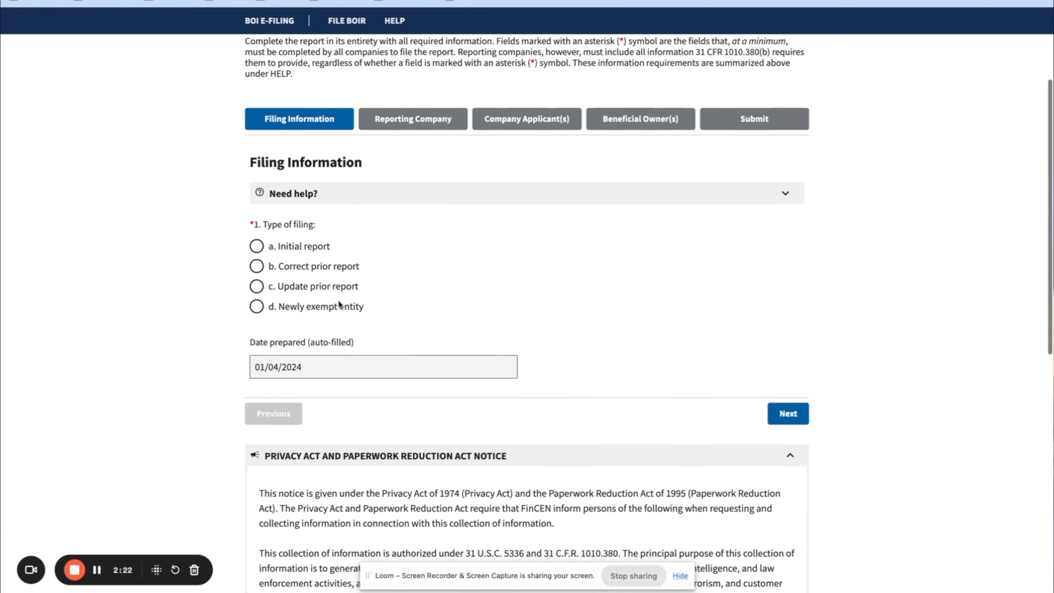
pyautogui.click(256, 247)
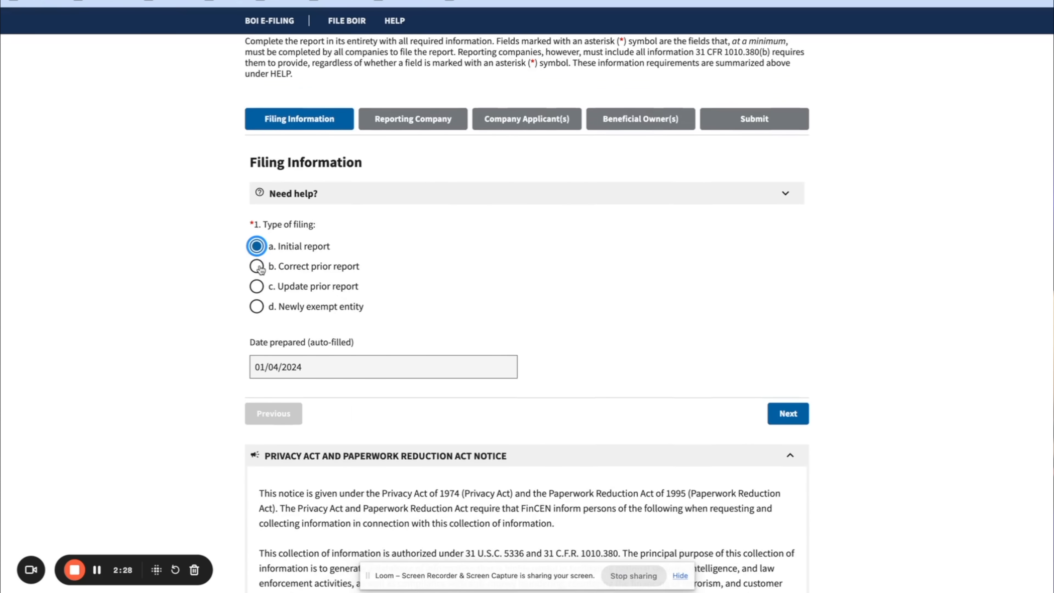
# - Review the other filing type options and bring up the BOI FAQs page
pyautogui.moveTo(260, 289)
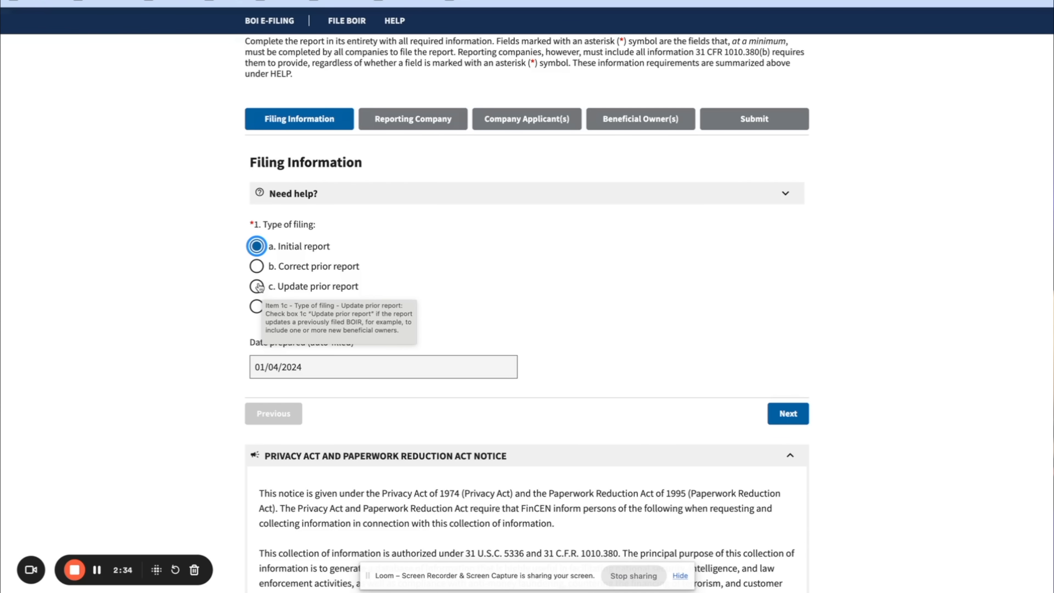
pyautogui.moveTo(258, 267)
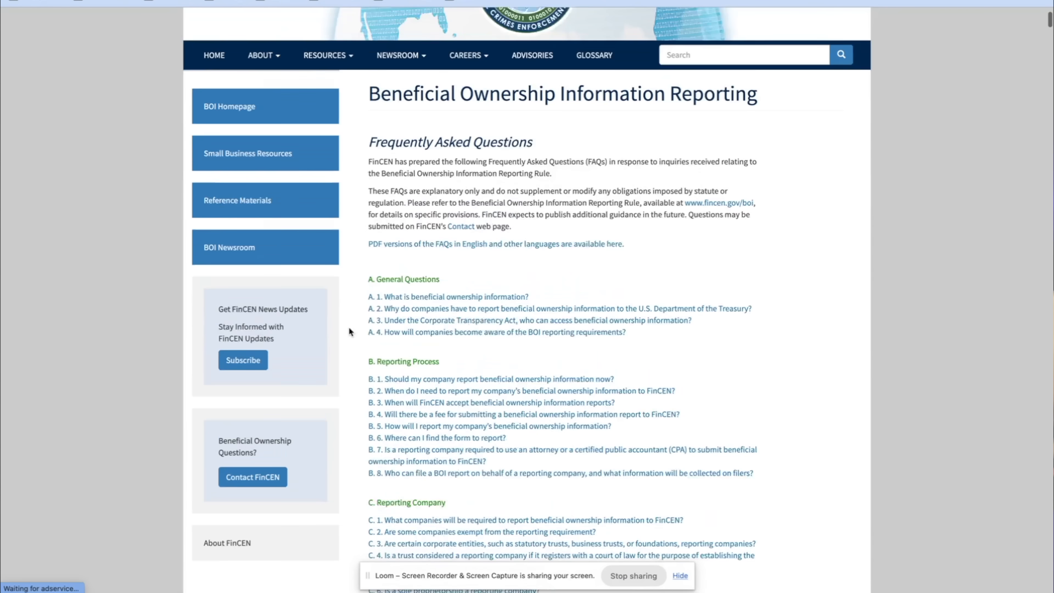
pyautogui.scroll(-7, 349, 327)
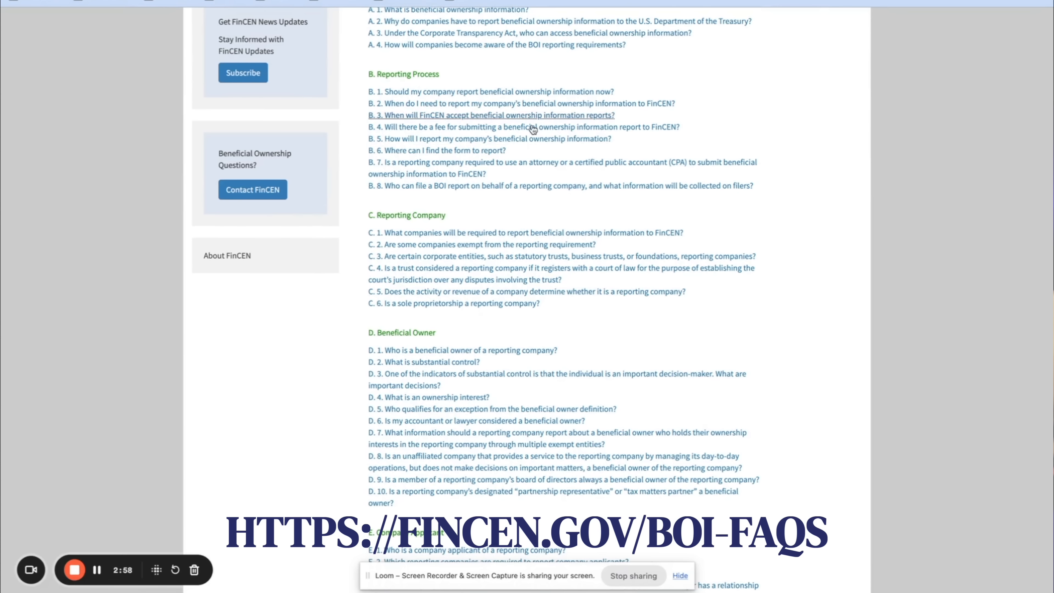
# - Scroll through the BOI FAQs, then return to the BOIR's Filing Information step
pyautogui.scroll(-12, 518, 252)
pyautogui.scroll(-20, 518, 252)
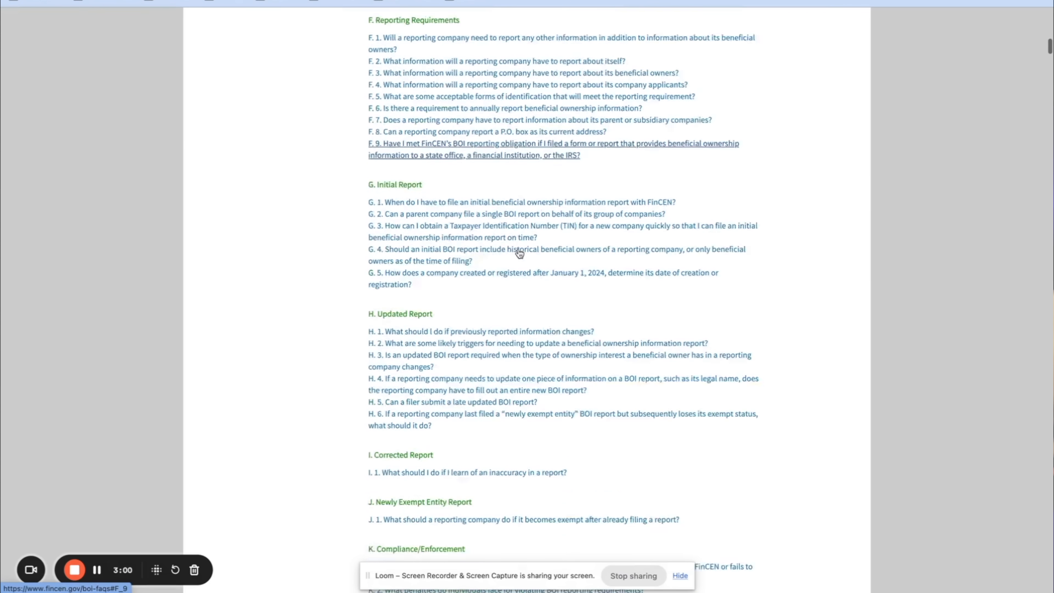
pyautogui.scroll(3, 518, 248)
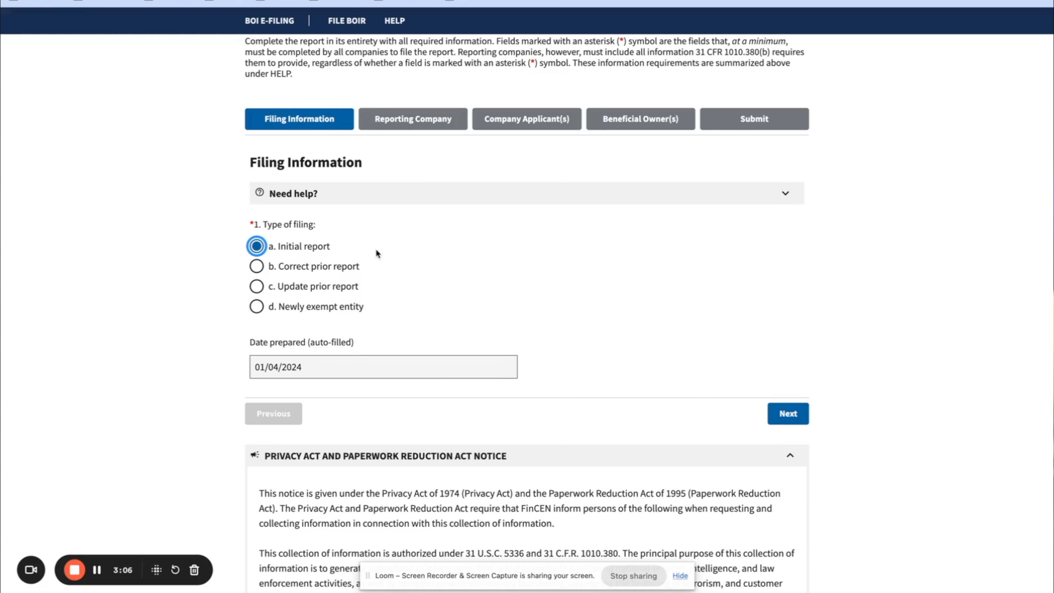
# - Continue to the Reporting Company step and keep EIN as the tax identification type
pyautogui.scroll(-1, 266, 322)
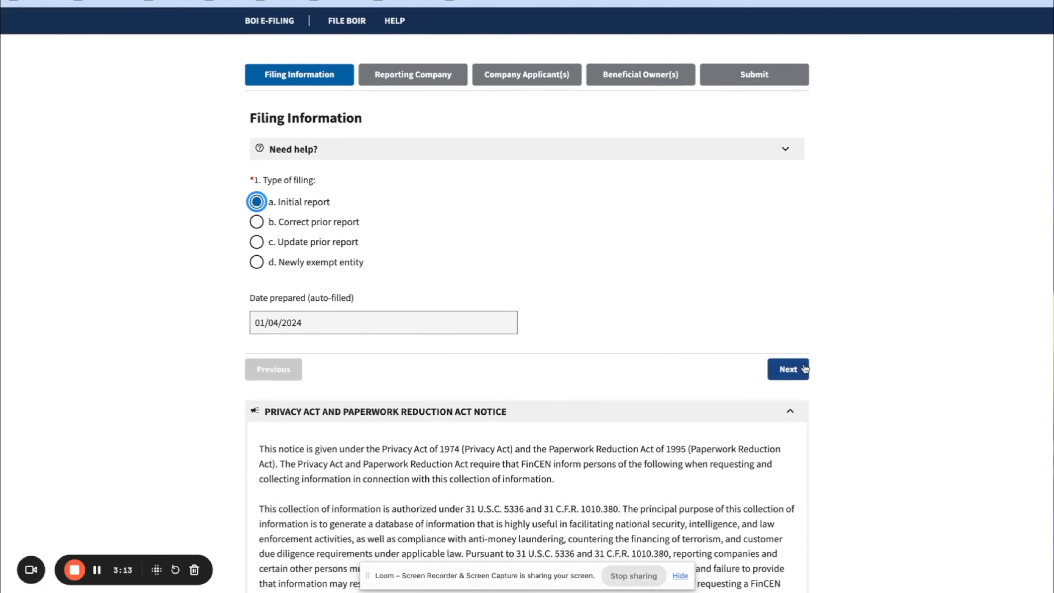
pyautogui.click(807, 371)
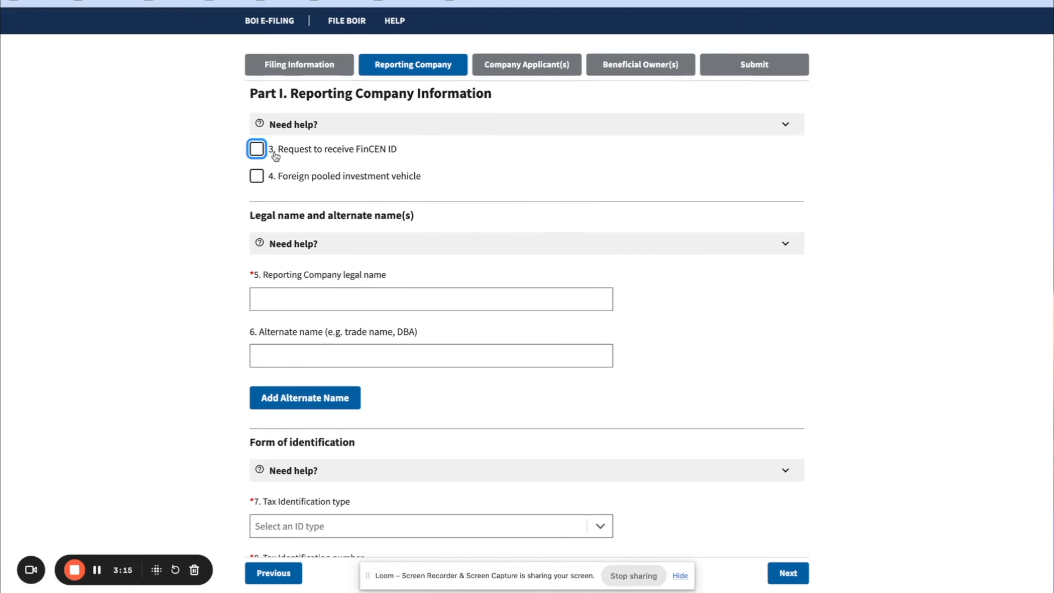
pyautogui.moveTo(257, 155)
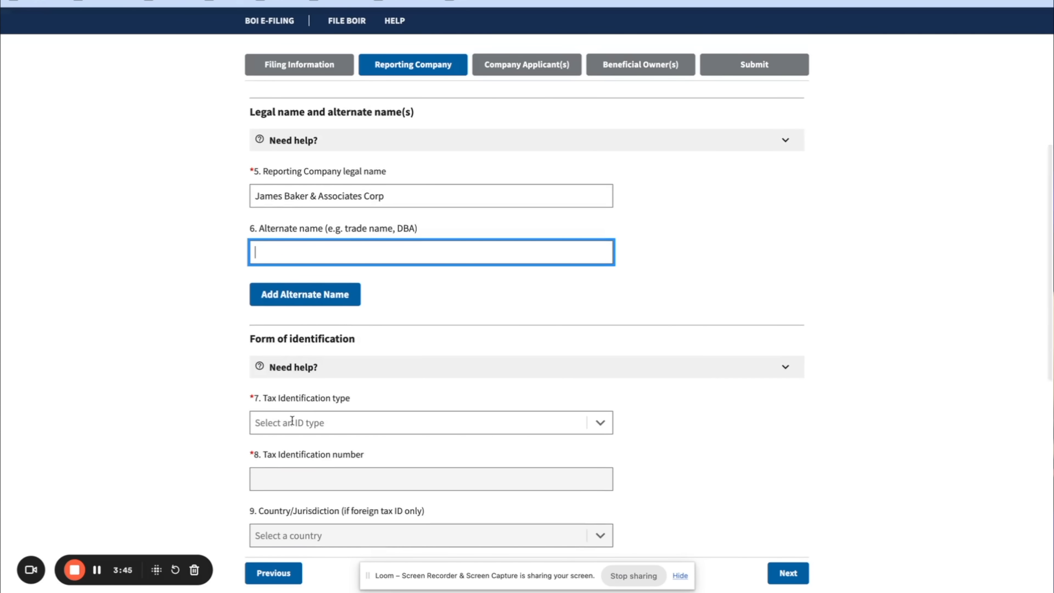
pyautogui.click(292, 421)
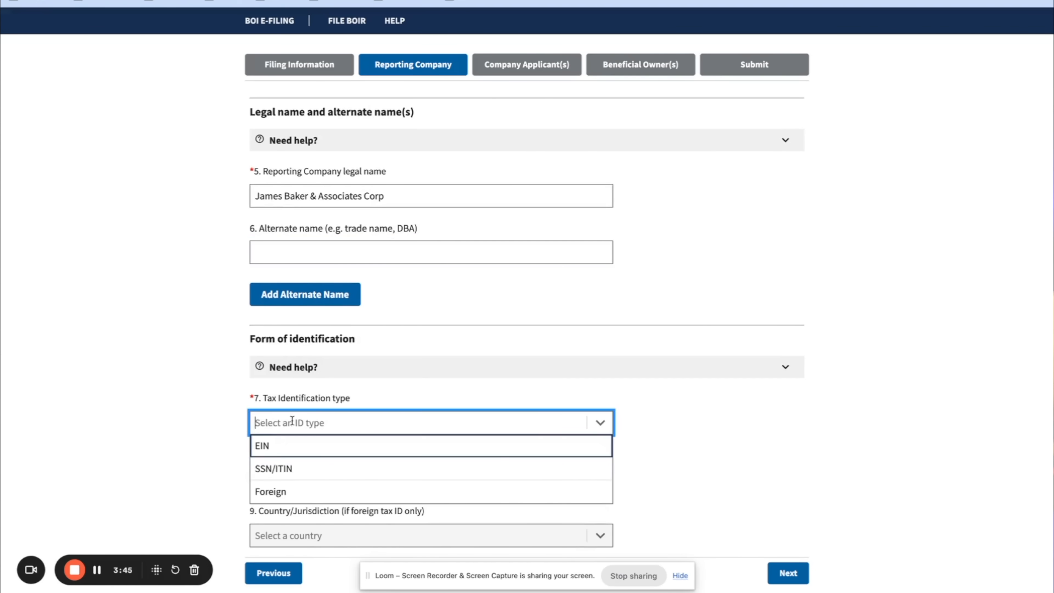
pyautogui.click(281, 454)
pyautogui.scroll(-6, 222, 483)
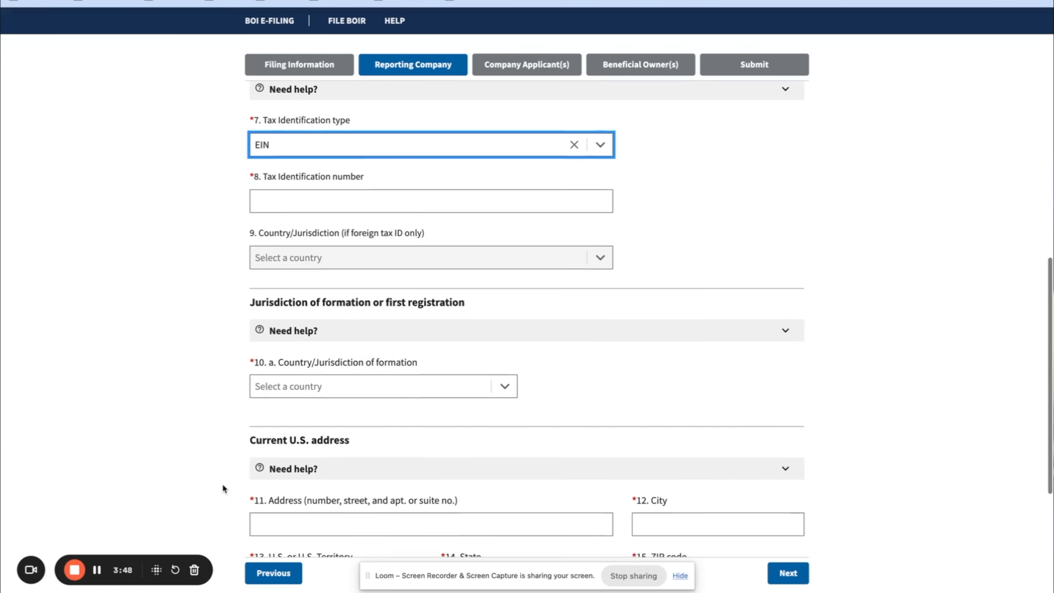
pyautogui.click(289, 259)
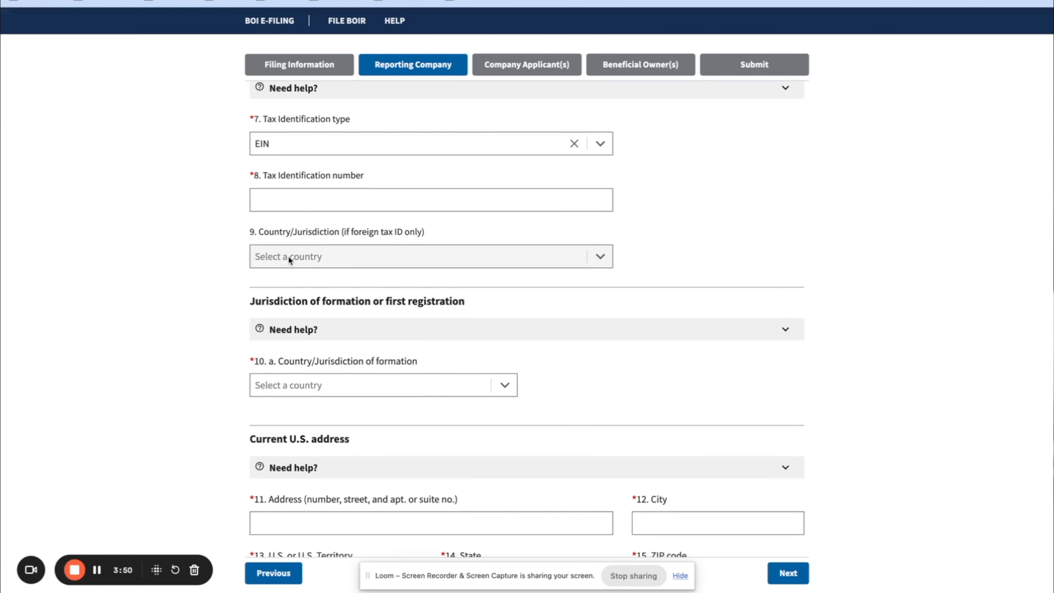
pyautogui.click(305, 147)
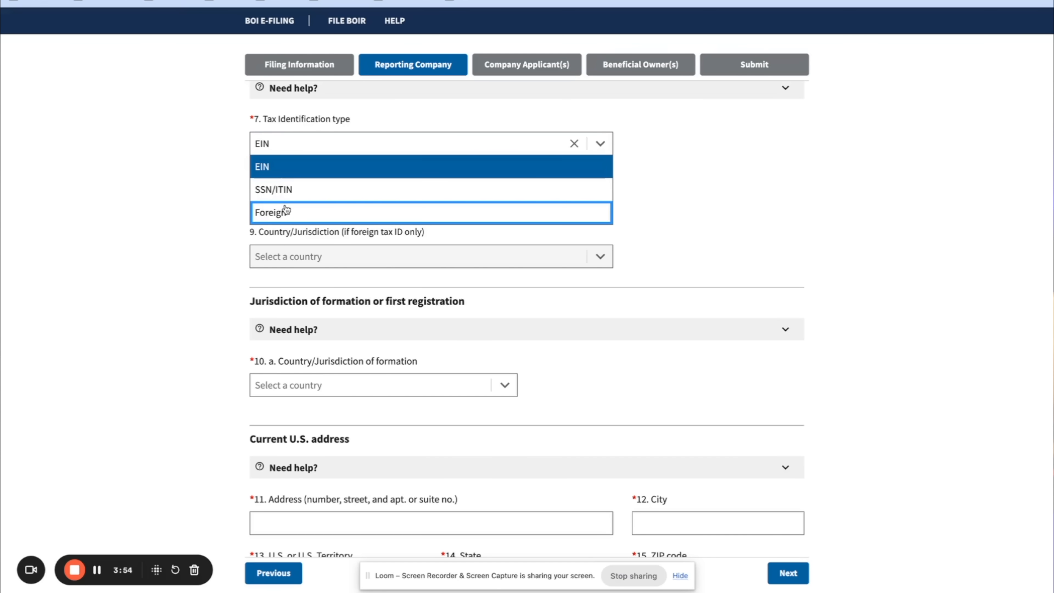
pyautogui.click(211, 154)
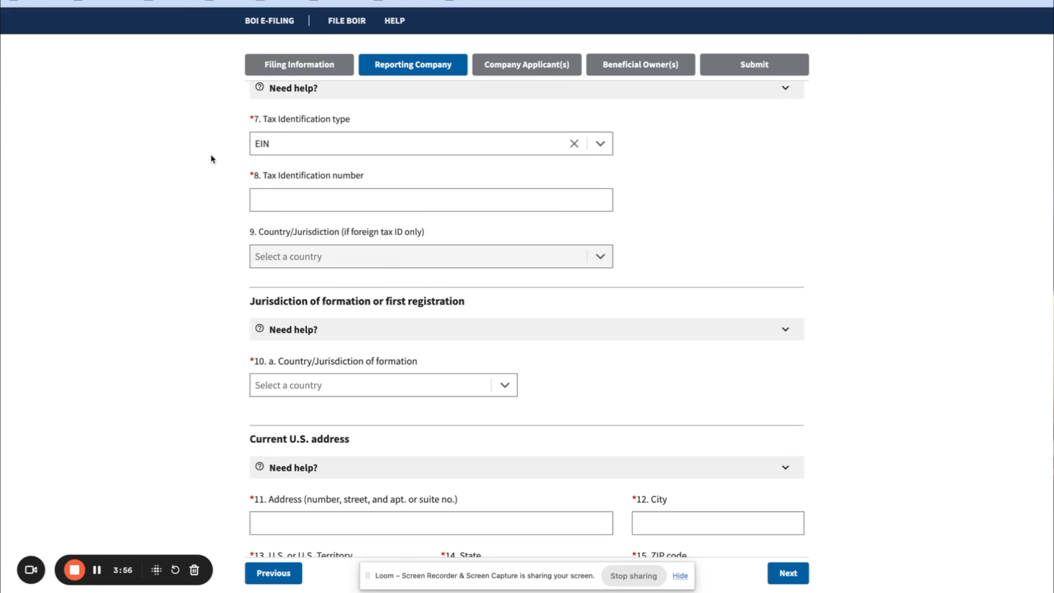
pyautogui.click(315, 194)
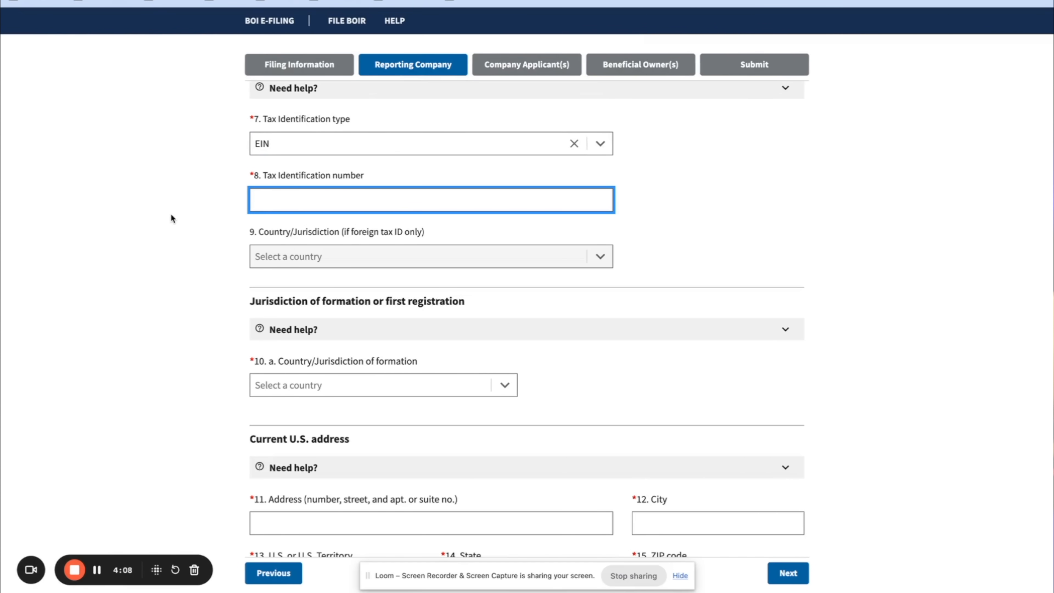
pyautogui.click(171, 213)
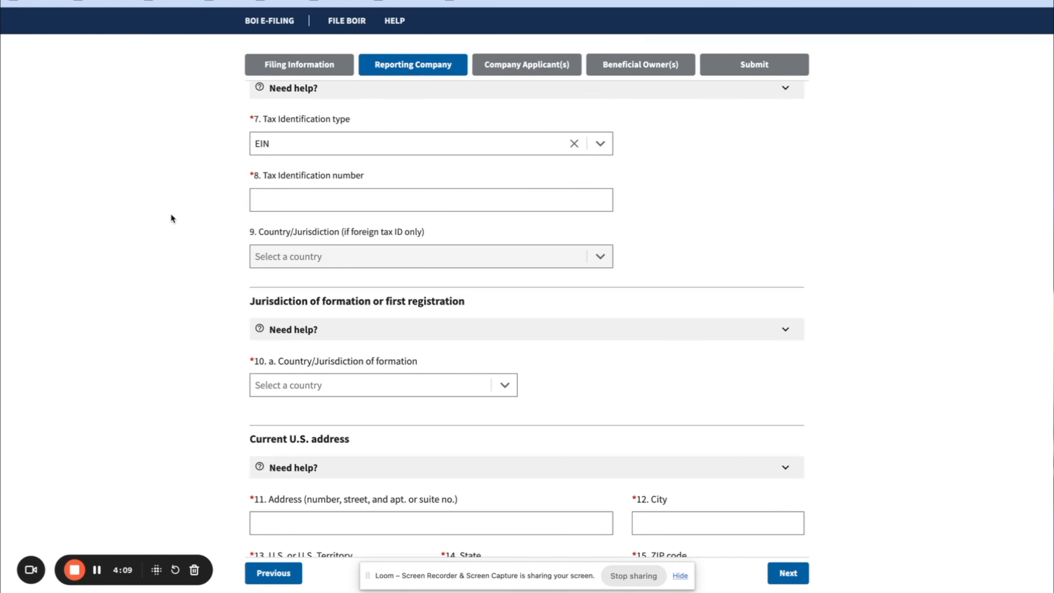
# - Set formation jurisdiction to United States of America with Florida as the state of formation
pyautogui.scroll(-5, 174, 224)
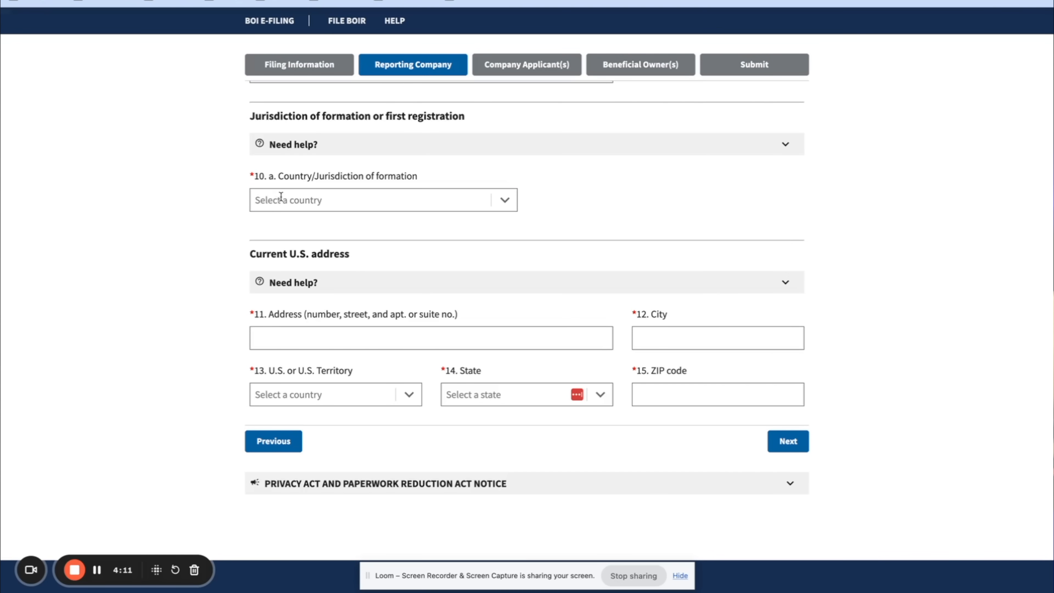
pyautogui.click(282, 196)
pyautogui.write('fl')
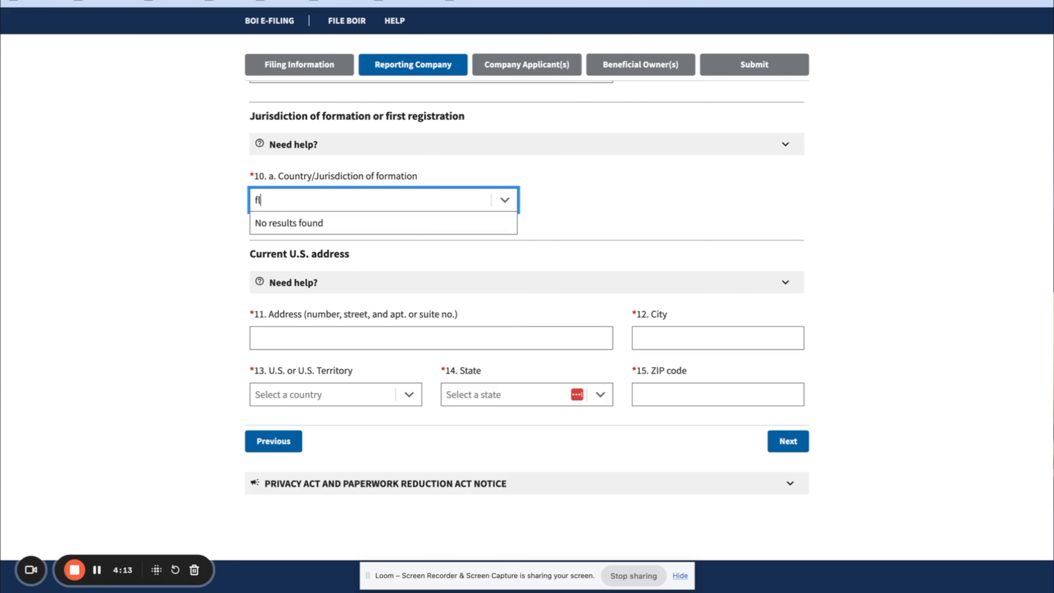
pyautogui.press('BackSpace')
pyautogui.press('BackSpace')
pyautogui.press('BackSpace')
pyautogui.press('BackSpace')
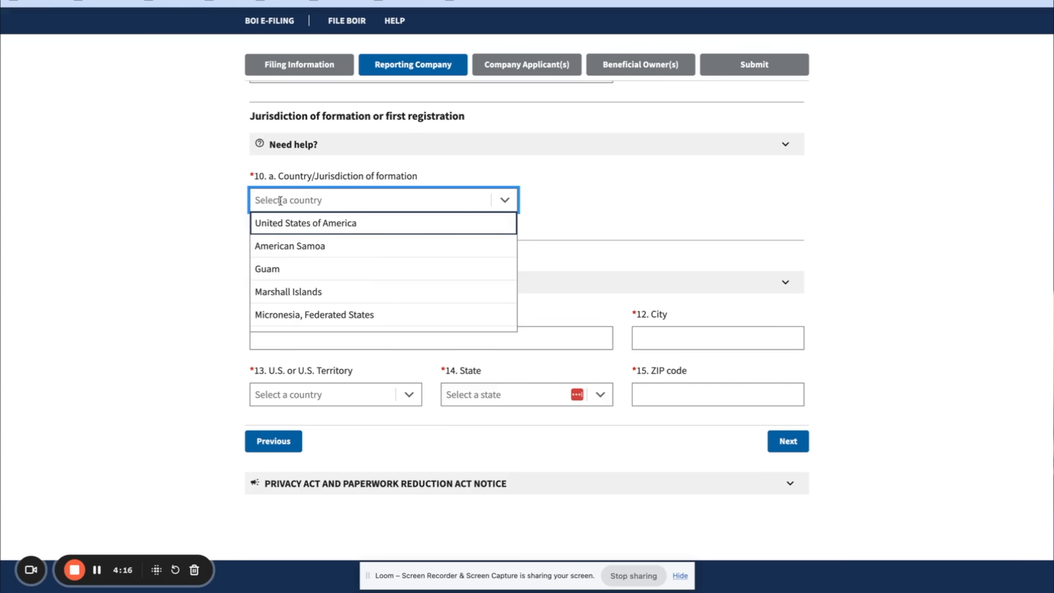
pyautogui.click(295, 225)
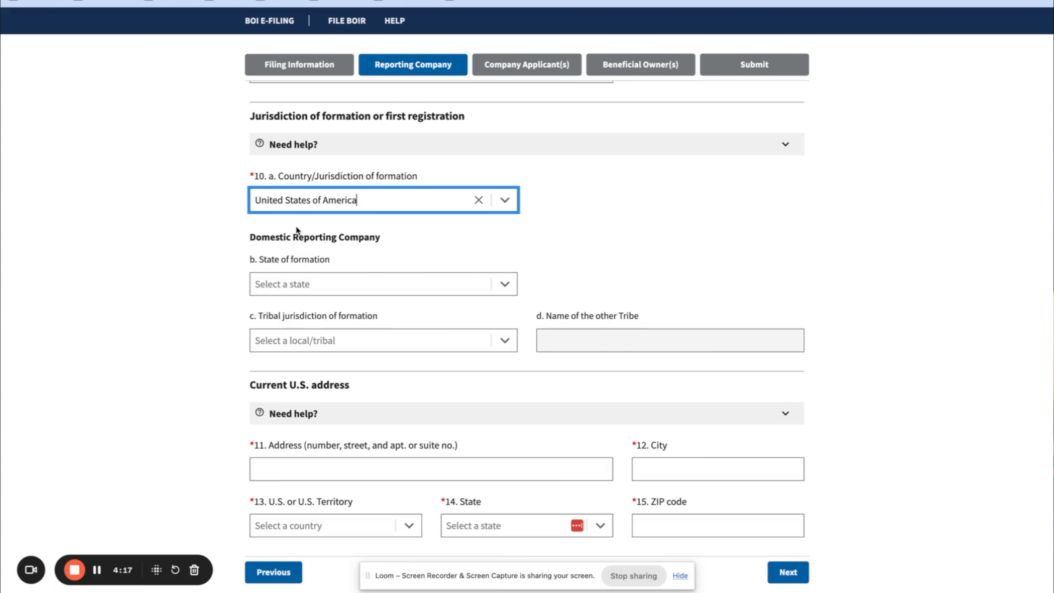
pyautogui.click(283, 289)
pyautogui.write('f')
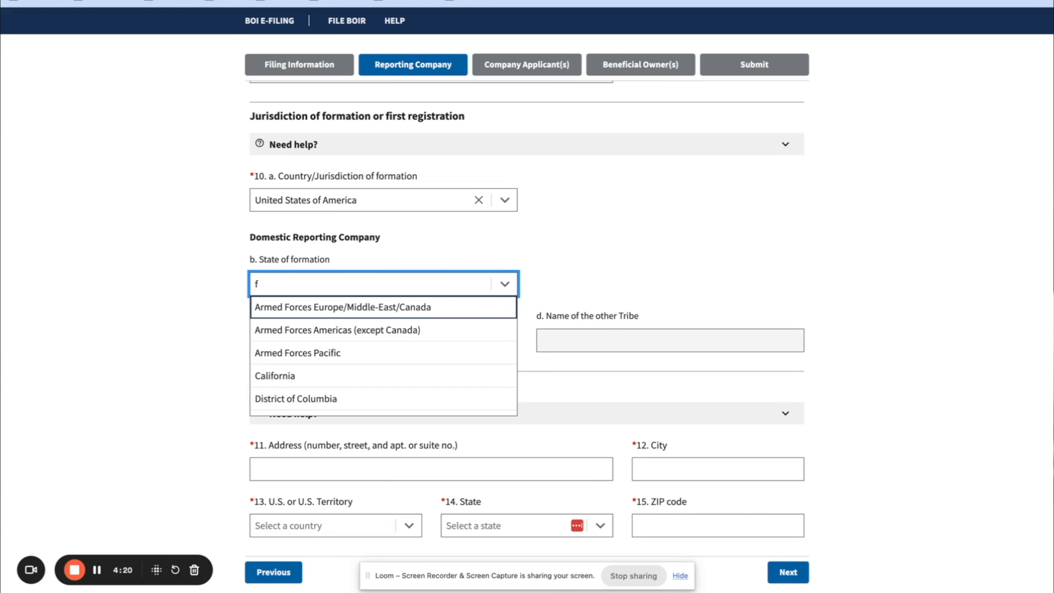
pyautogui.write('l')
pyautogui.click(295, 314)
pyautogui.scroll(-2, 330, 377)
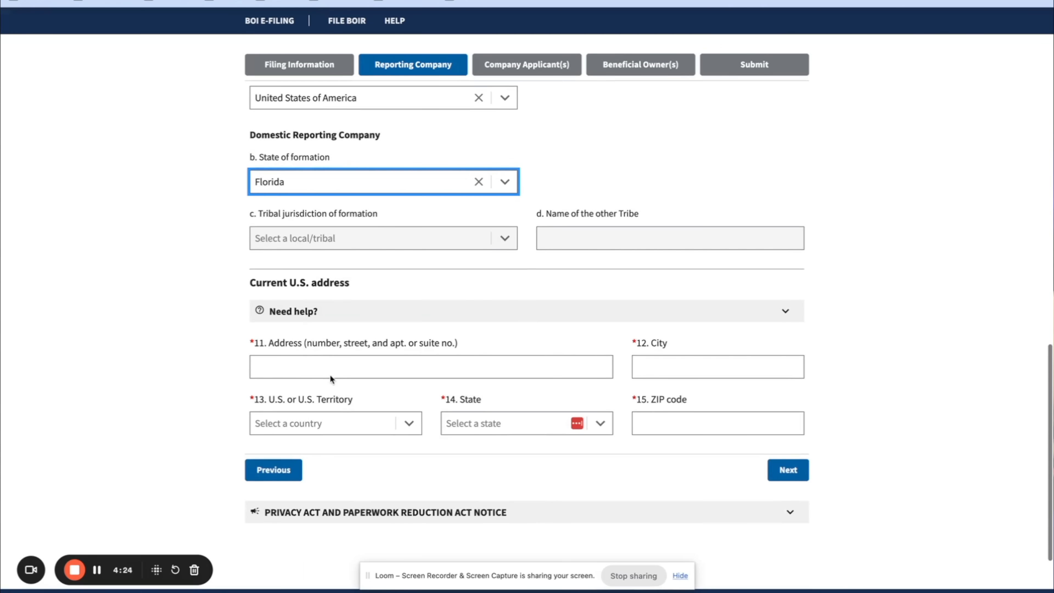
pyautogui.click(300, 365)
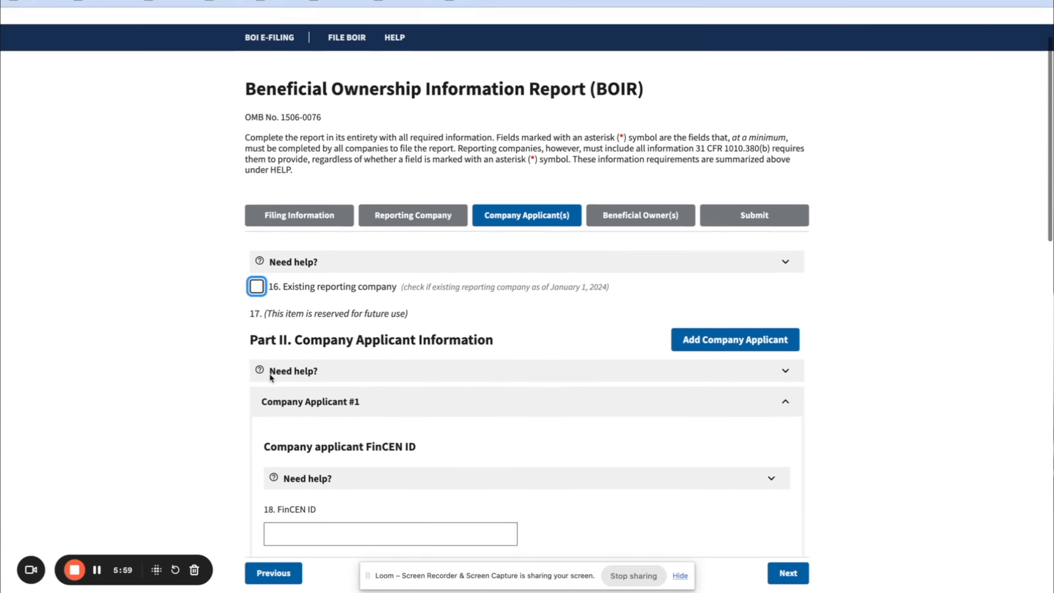
# - On the Company Applicant(s) step, tick 16 'Existing reporting company'
pyautogui.scroll(1, 270, 377)
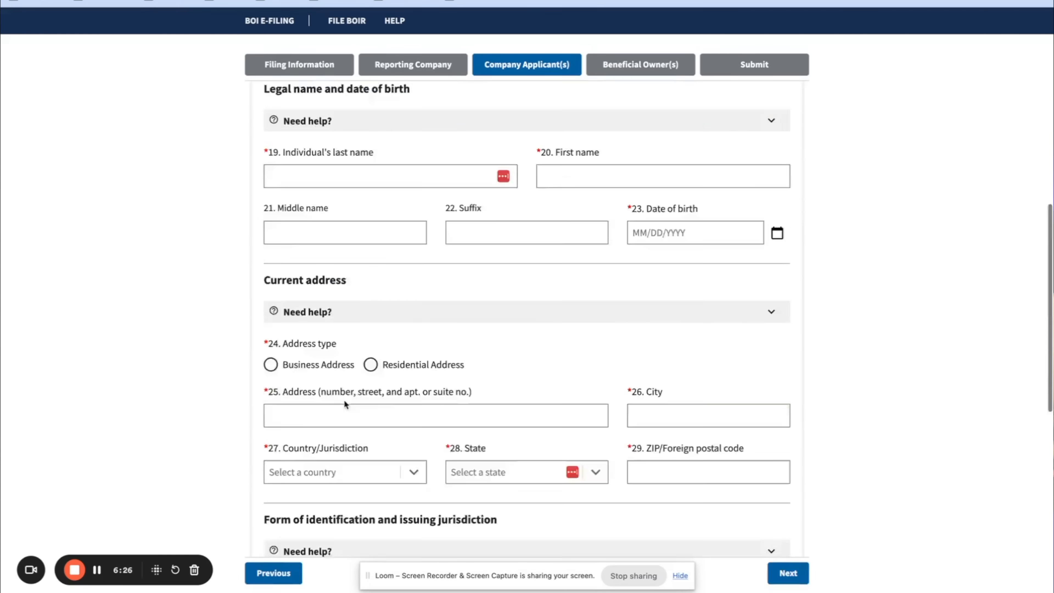
pyautogui.scroll(10, 266, 374)
pyautogui.click(257, 368)
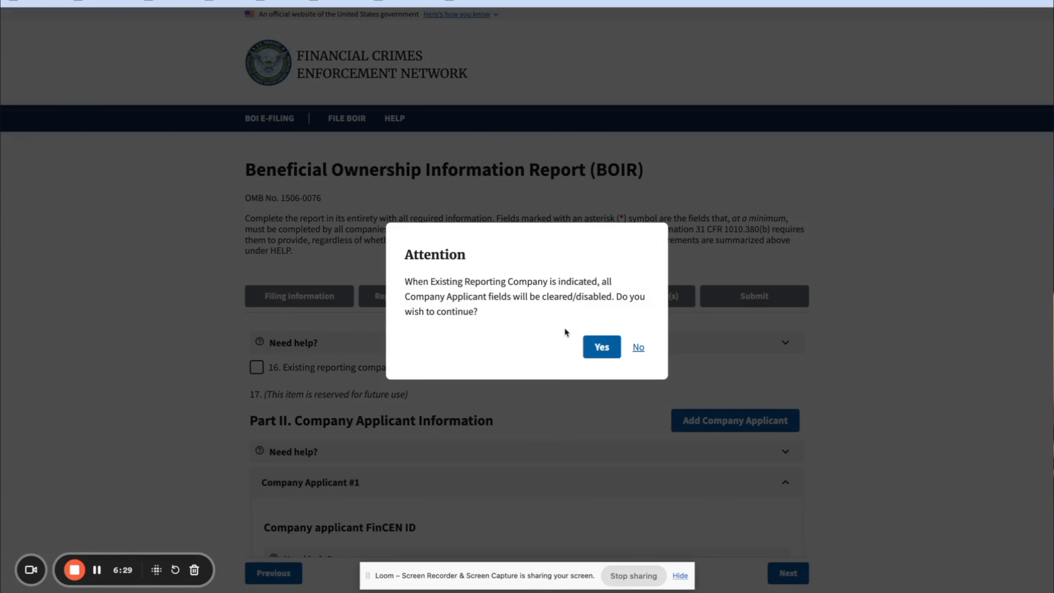
# - Answer Yes in the Attention dialog to clear the company applicant fields
pyautogui.click(595, 351)
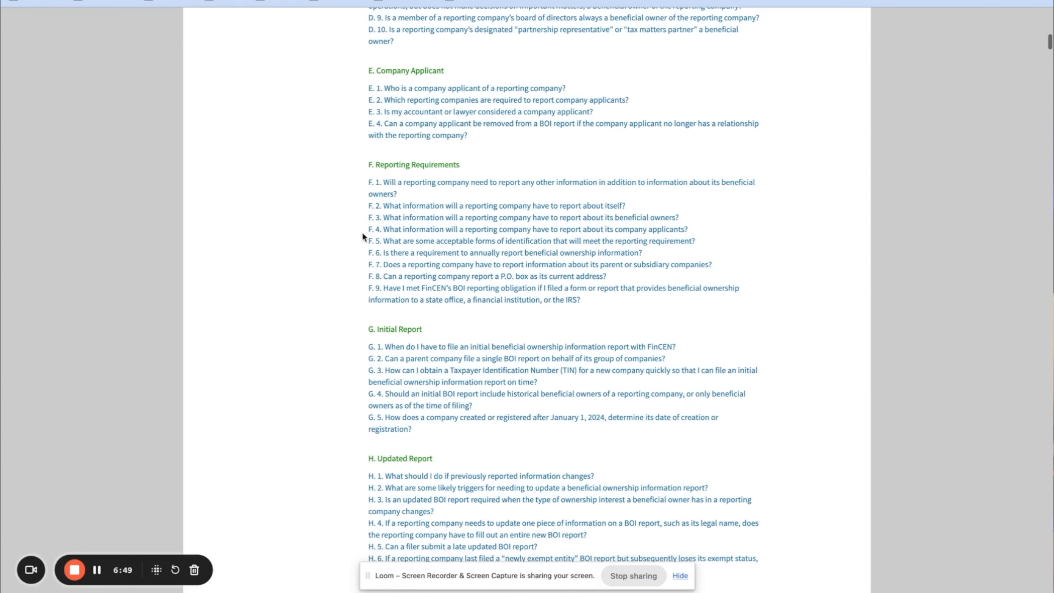
# - Open and read the FAQ E.1 answer on who counts as a company applicant
pyautogui.scroll(1, 362, 233)
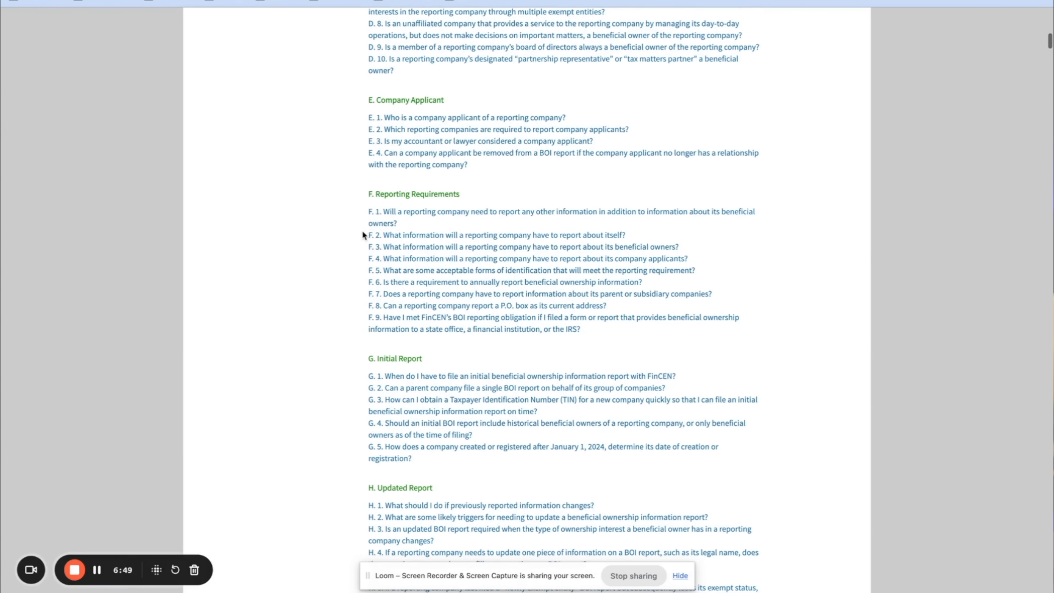
pyautogui.click(433, 121)
pyautogui.scroll(-5, 428, 306)
pyautogui.scroll(-10, 427, 306)
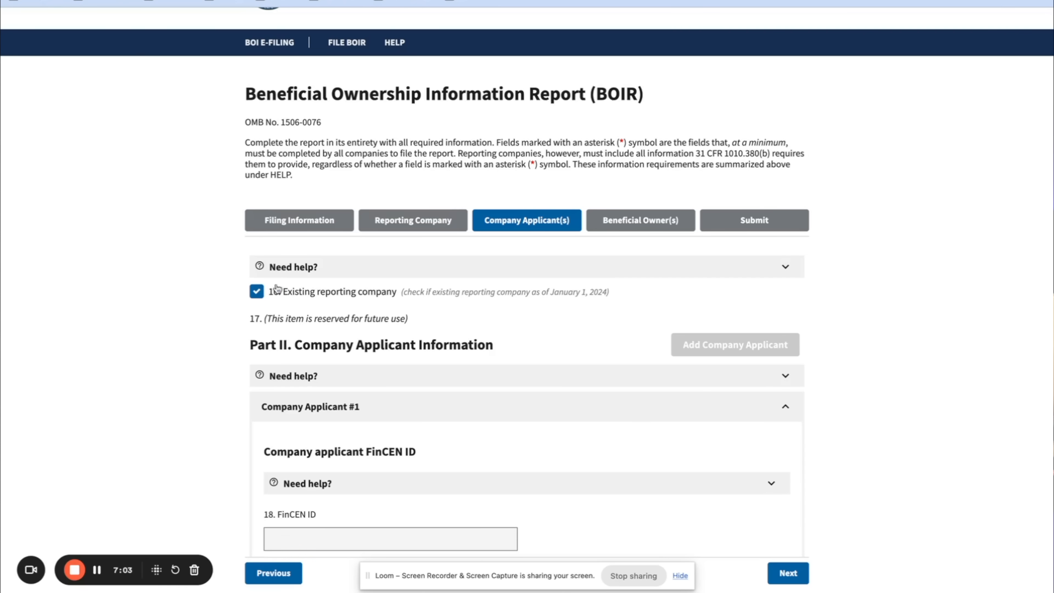
# - On the Beneficial Owner(s) tab, enter the owner's last name in field 38, then first name
pyautogui.click(652, 222)
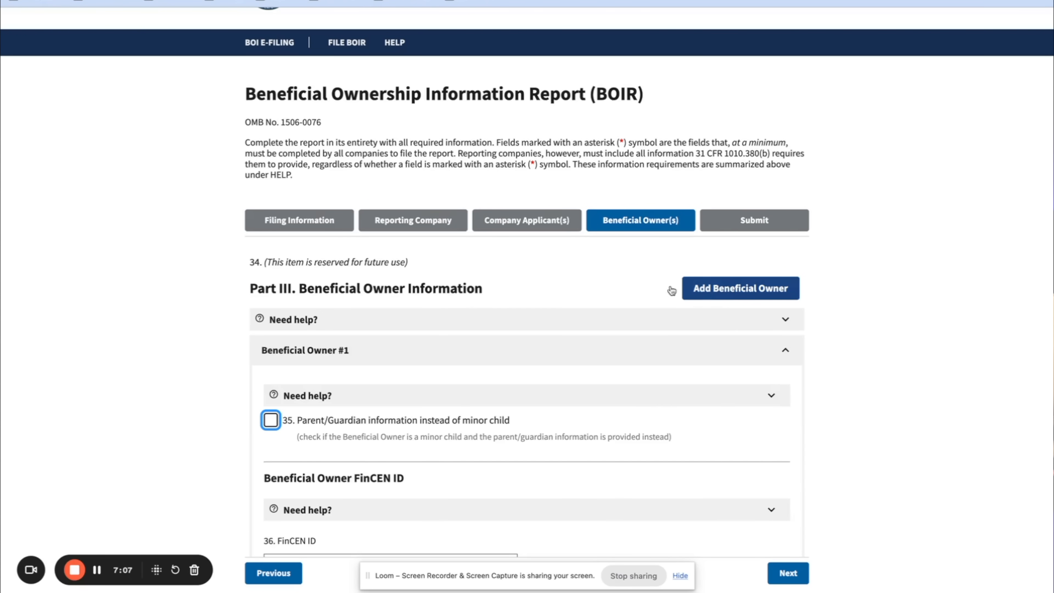
pyautogui.scroll(-5, 470, 355)
pyautogui.click(346, 276)
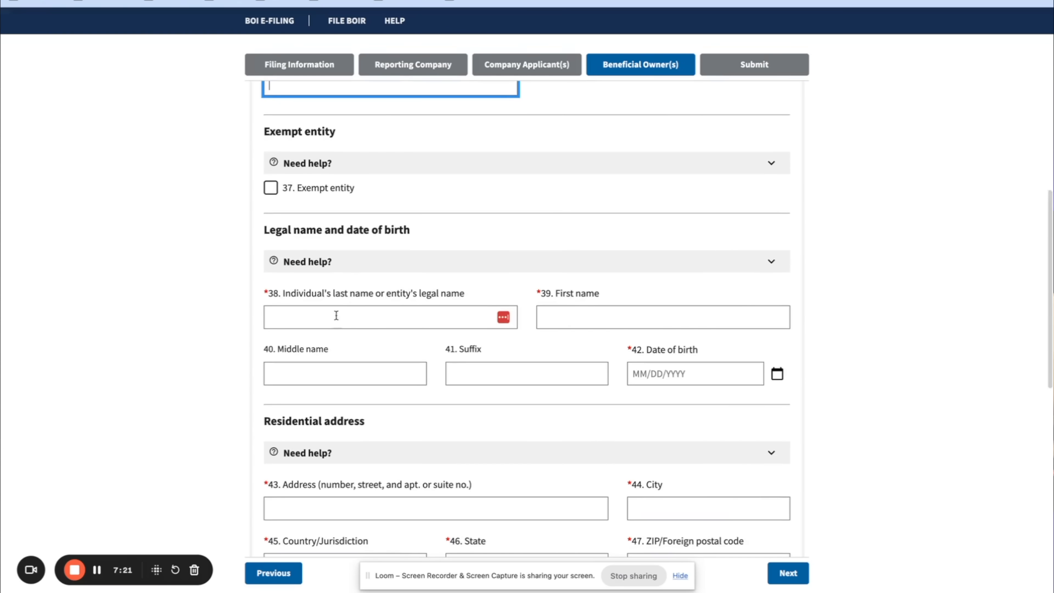
pyautogui.click(328, 326)
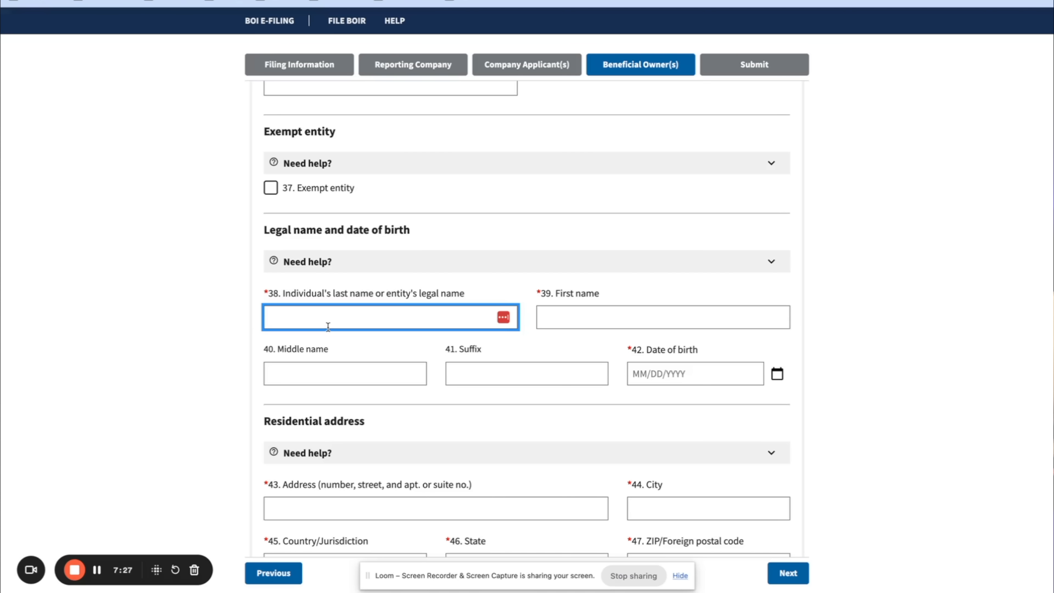
pyautogui.press('Tab')
pyautogui.press('Tab')
pyautogui.press('Tab')
pyautogui.press('Tab')
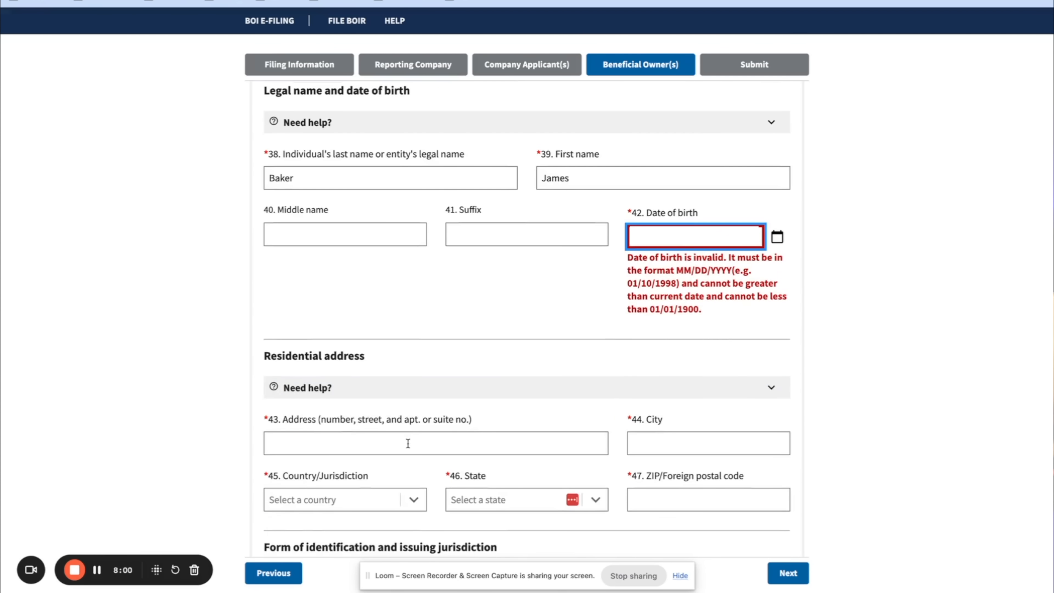
# - Move from address field 43 on to the residential address Country field
pyautogui.click(408, 442)
pyautogui.press('Tab')
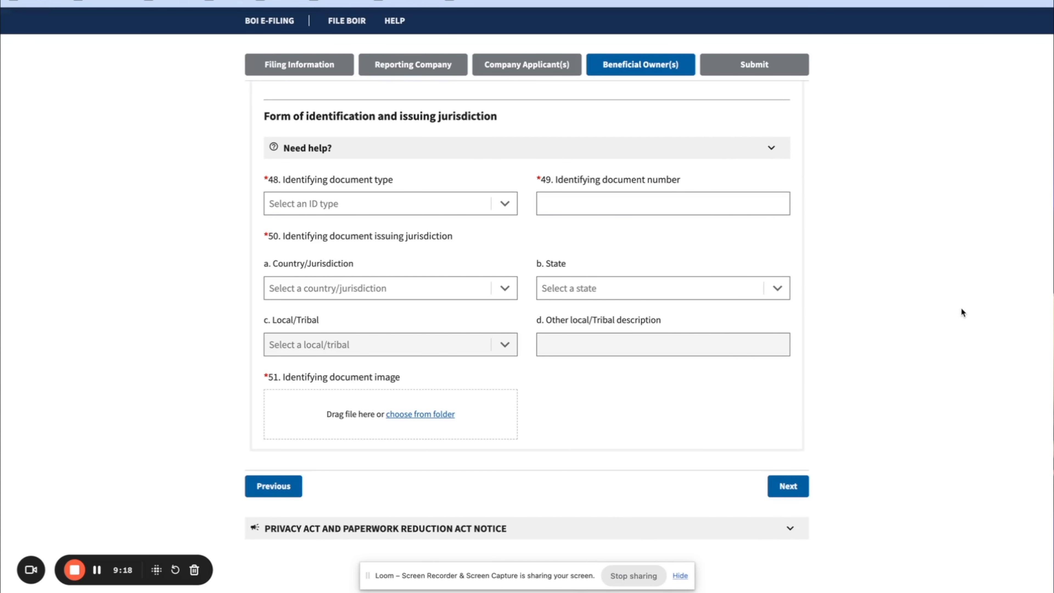
# - Choose the beneficial owner's identifying document type, enter its number, and select the issuing country and state
pyautogui.click(352, 203)
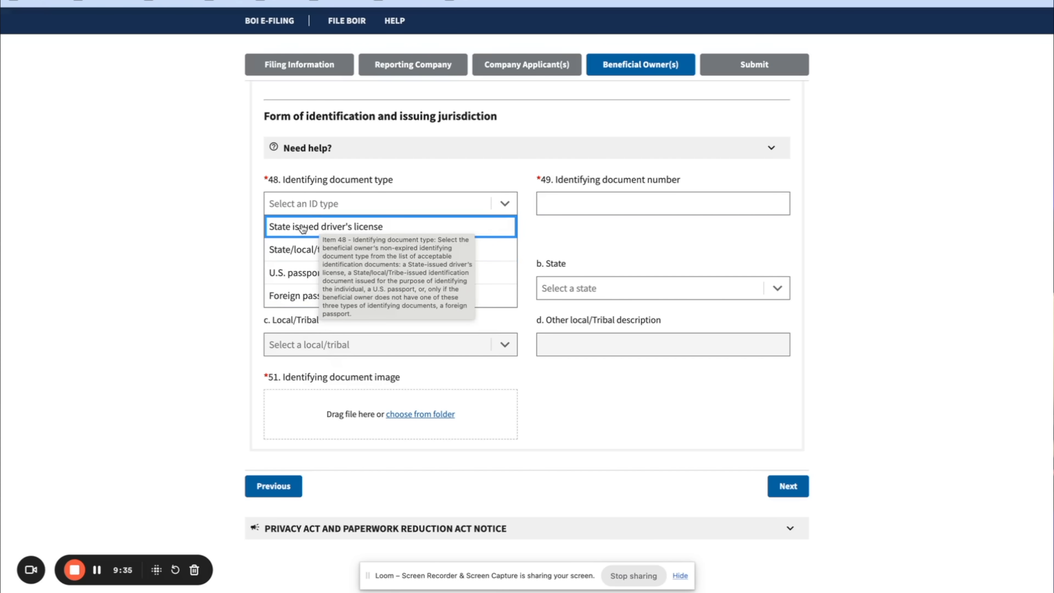
pyautogui.click(589, 204)
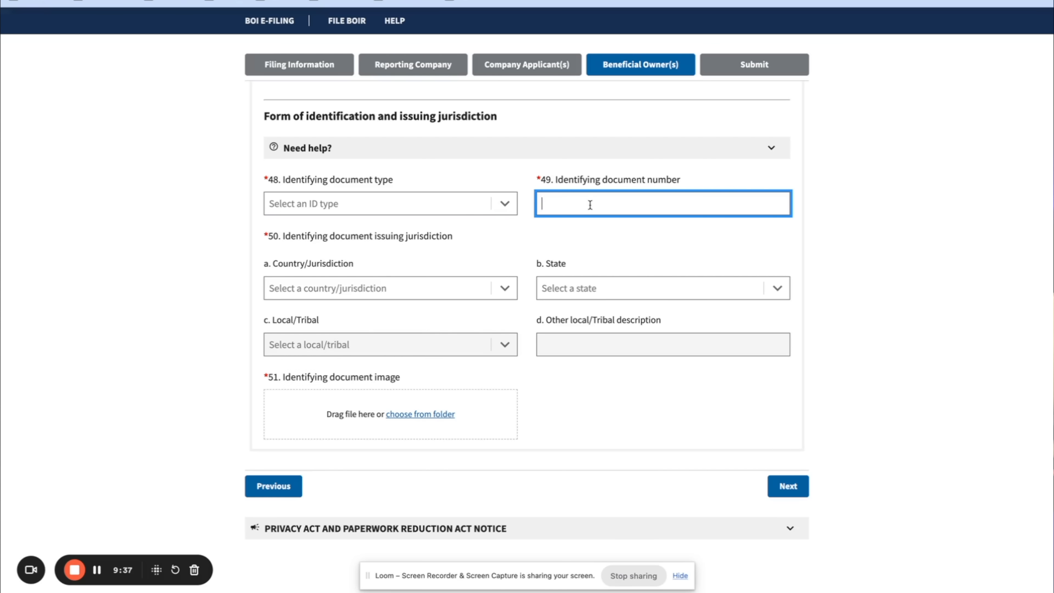
pyautogui.click(332, 294)
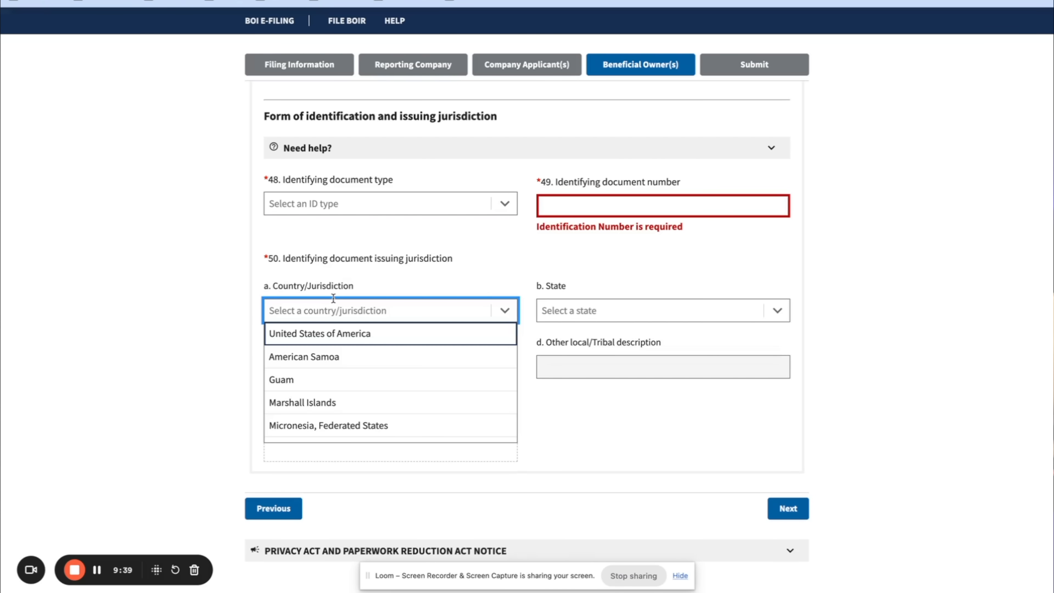
pyautogui.click(552, 288)
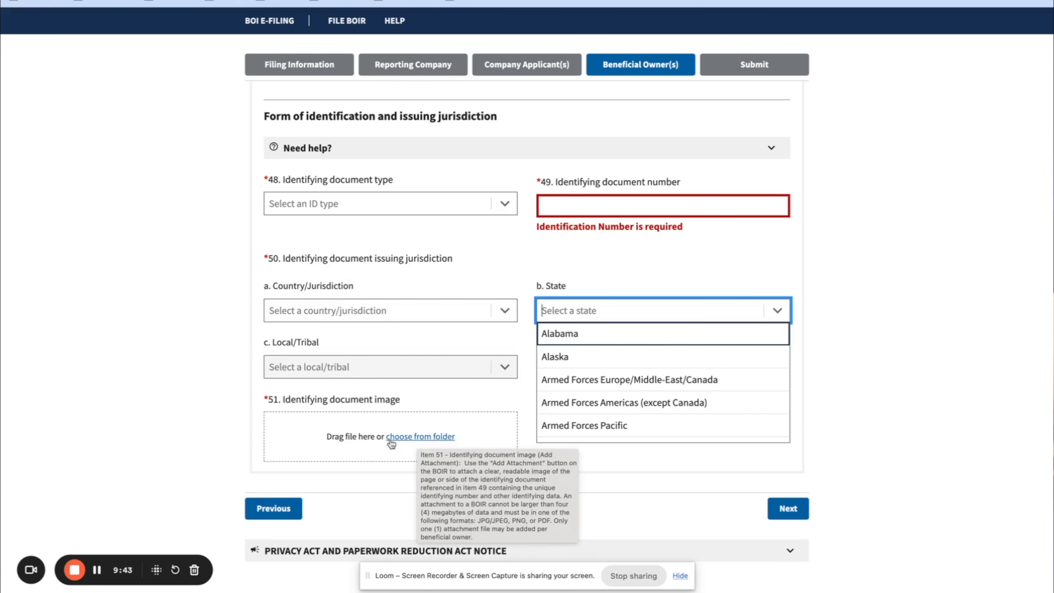
pyautogui.click(191, 406)
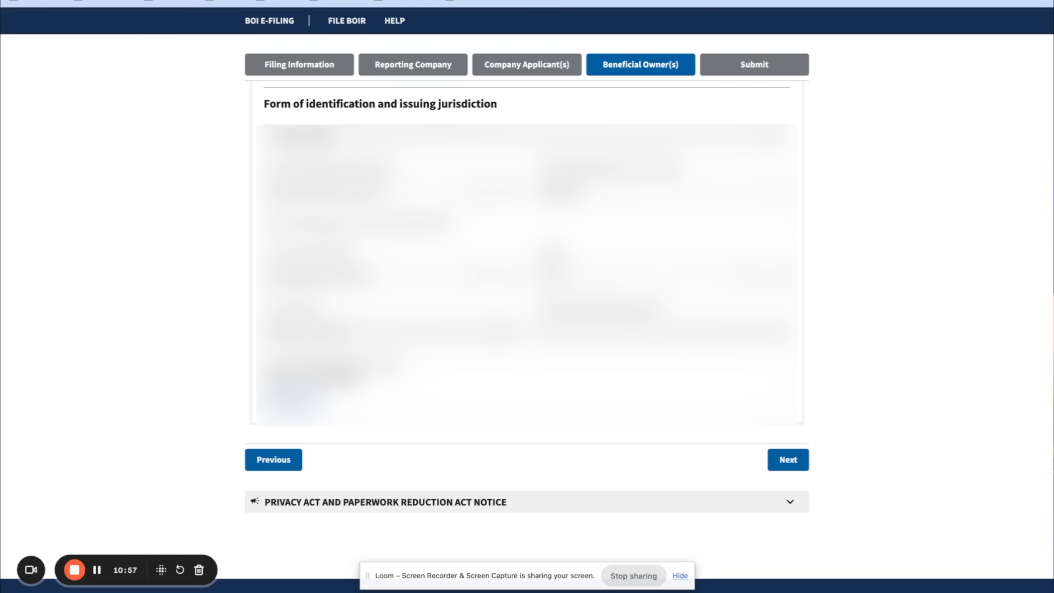
# - Advance to the Submit step and scroll down to the Submit BOIR button
pyautogui.click(788, 460)
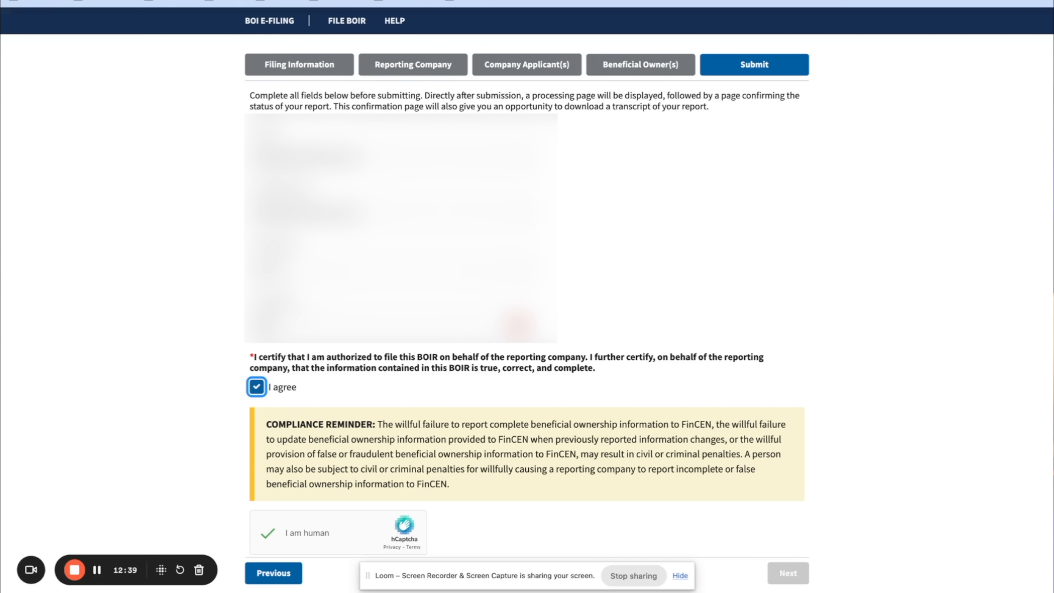
pyautogui.scroll(-5, 310, 319)
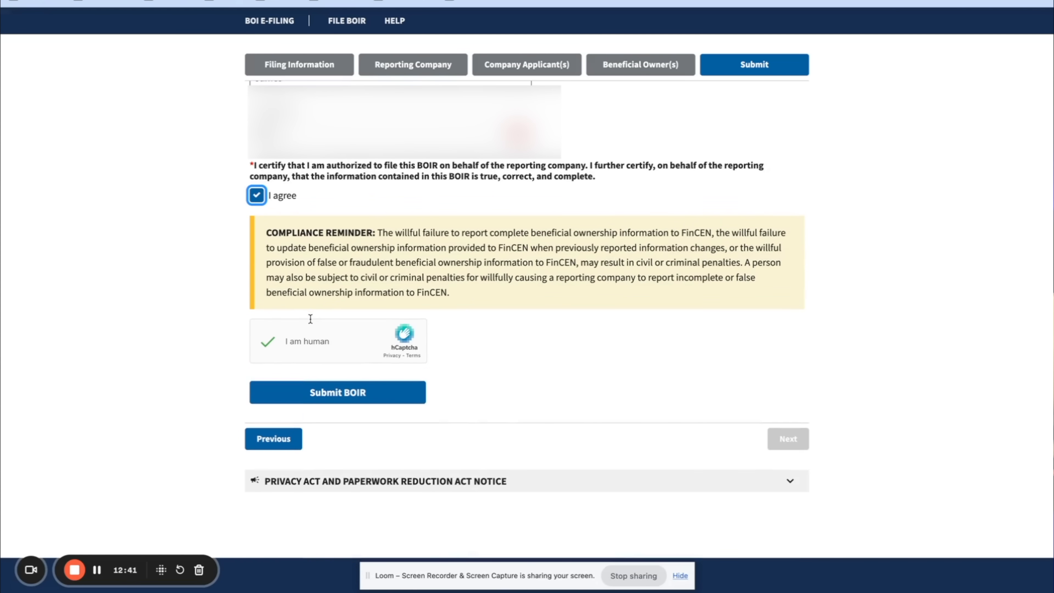